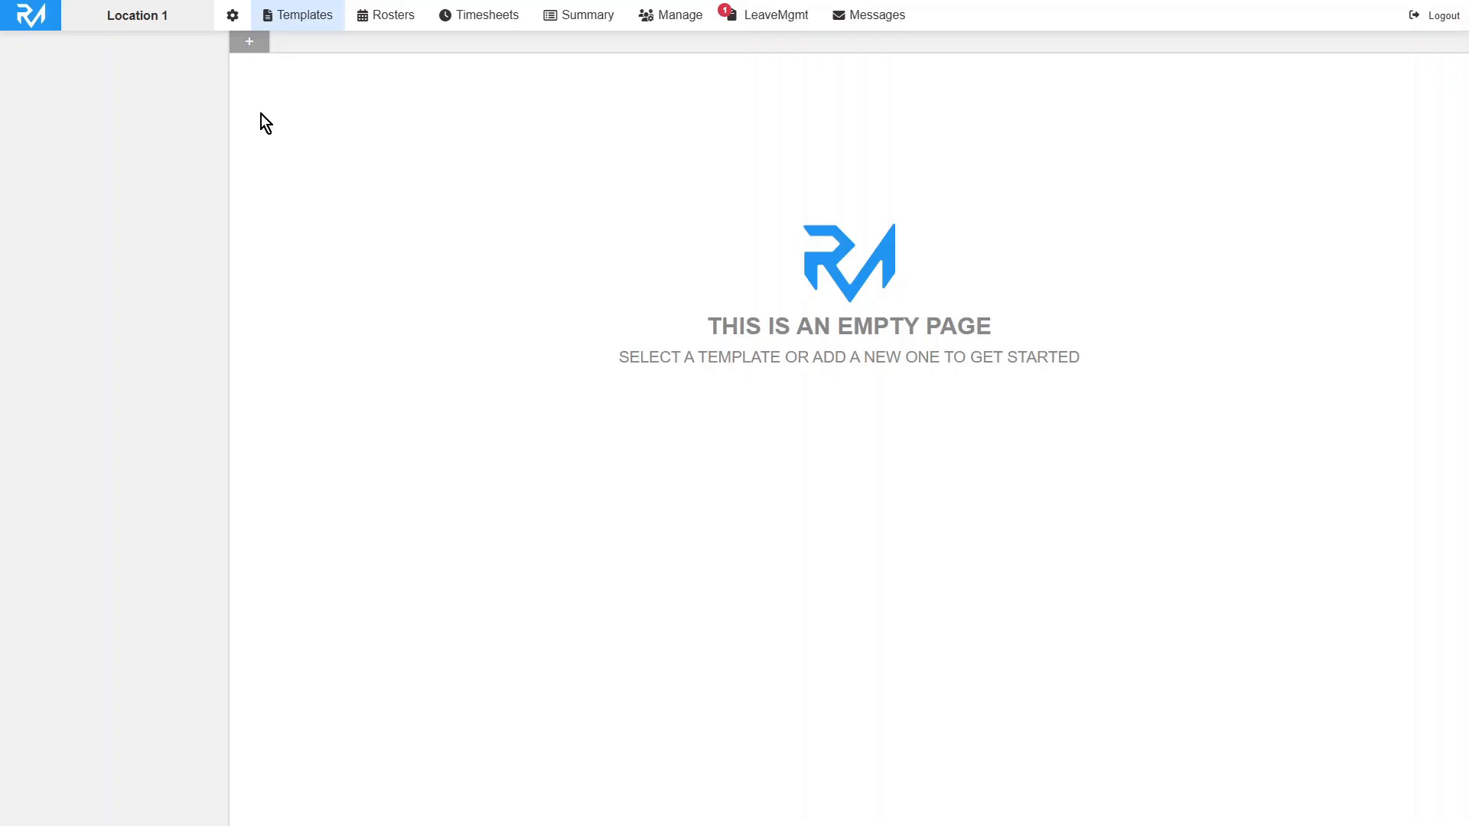
Step: Open the public holiday settings and set the location's province to Auckland
left_click(233, 17)
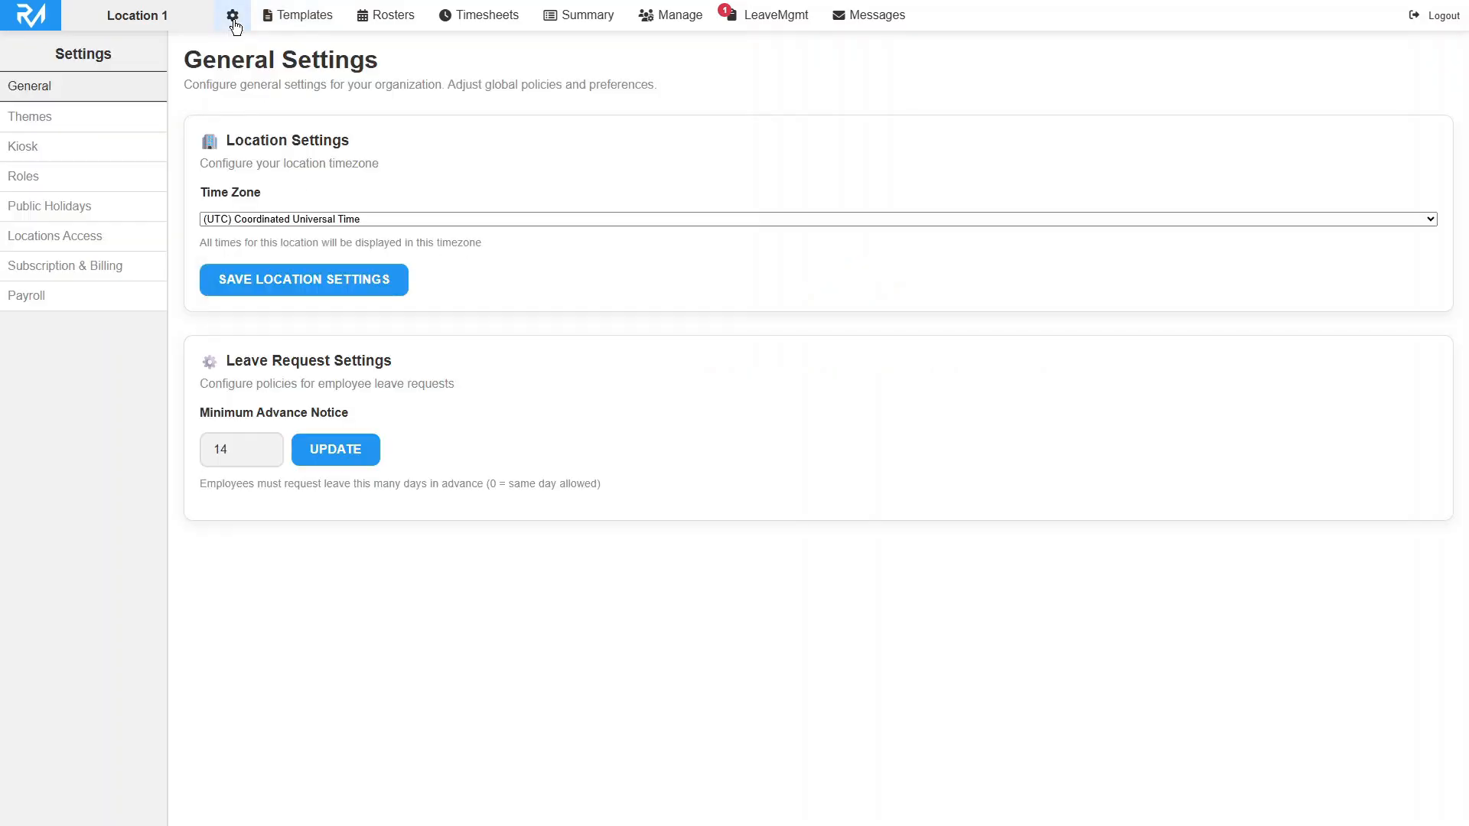
left_click(111, 216)
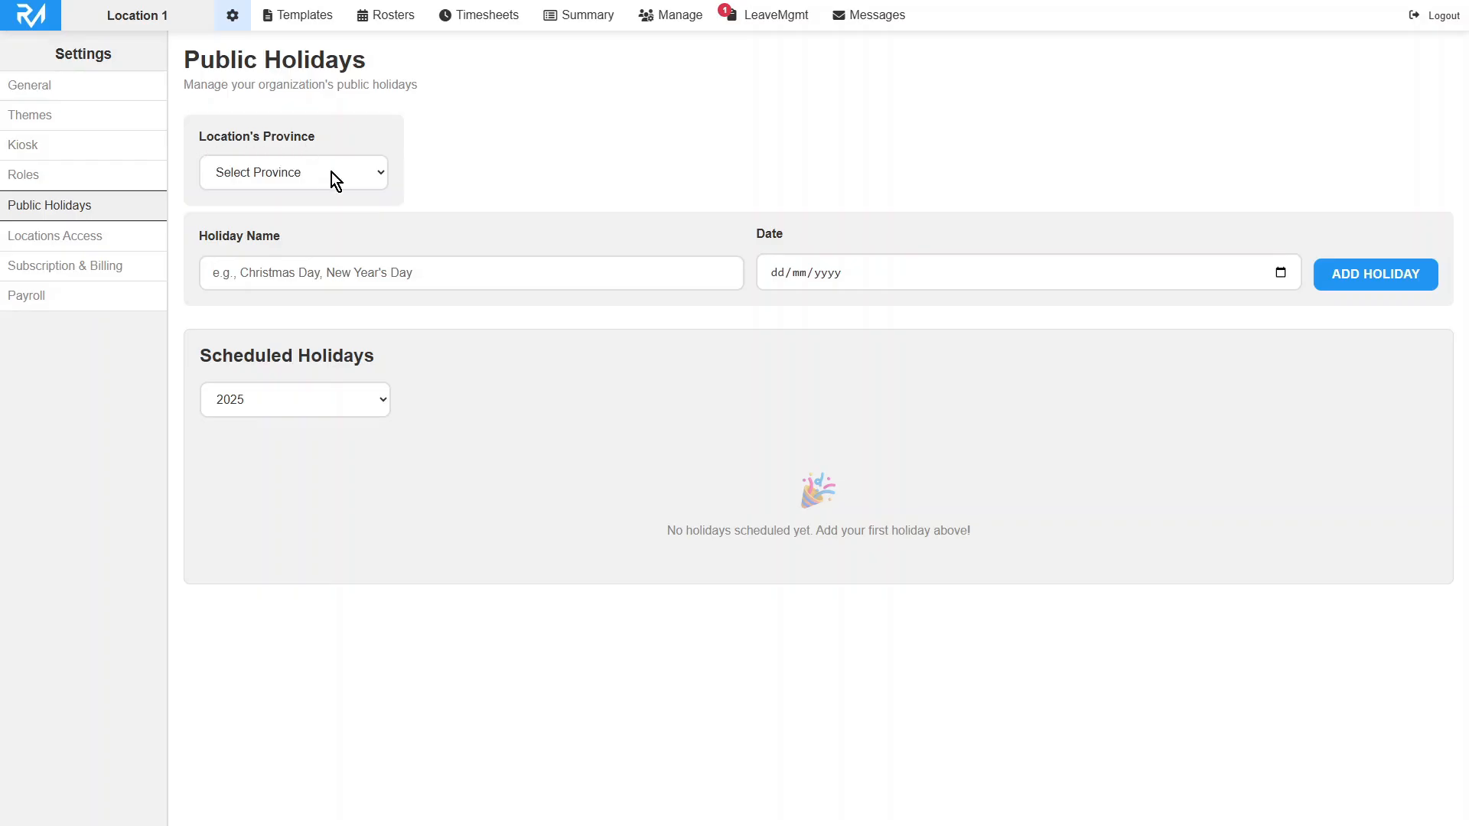
left_click(352, 181)
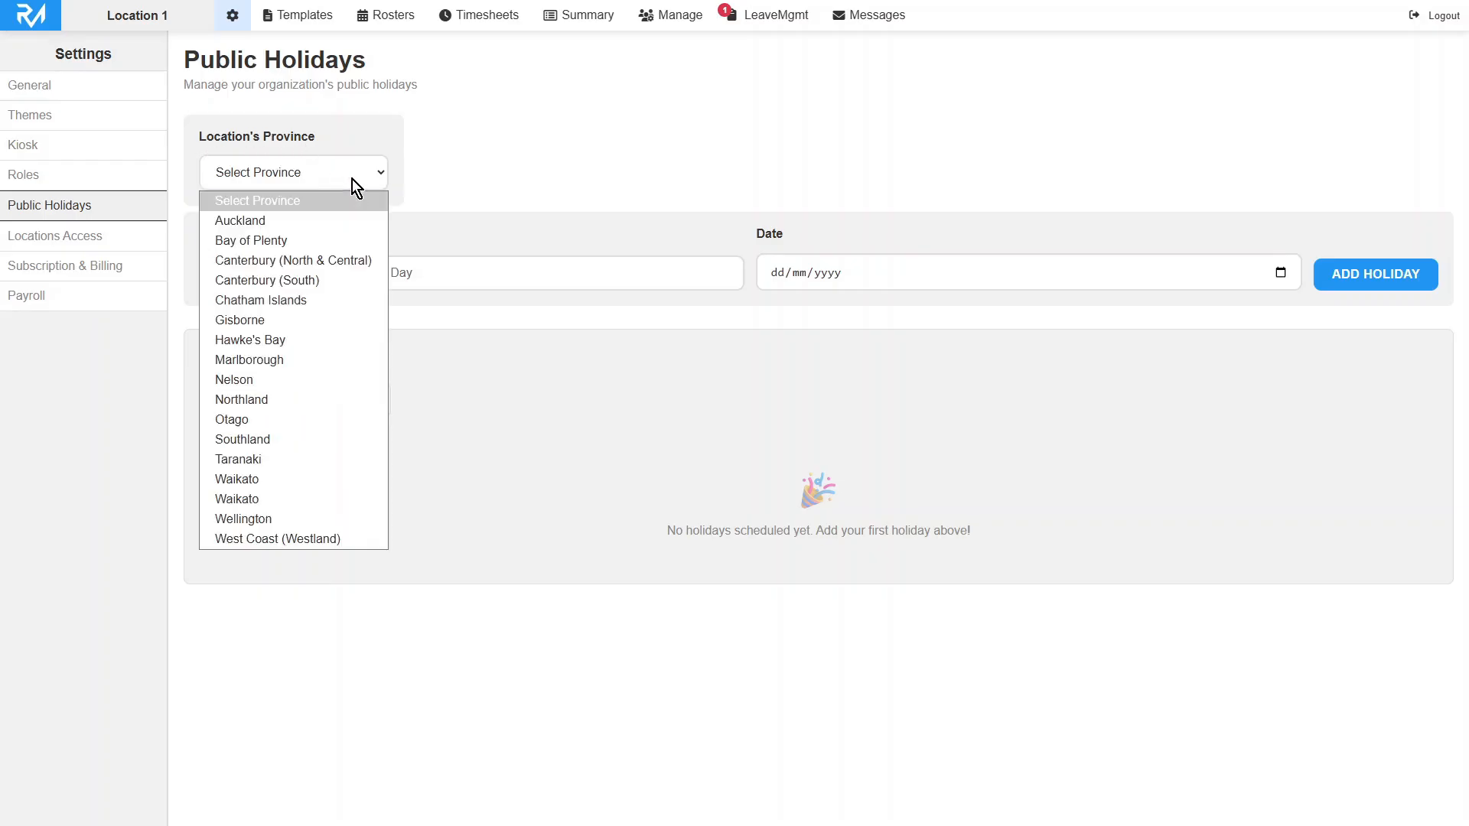
left_click(347, 222)
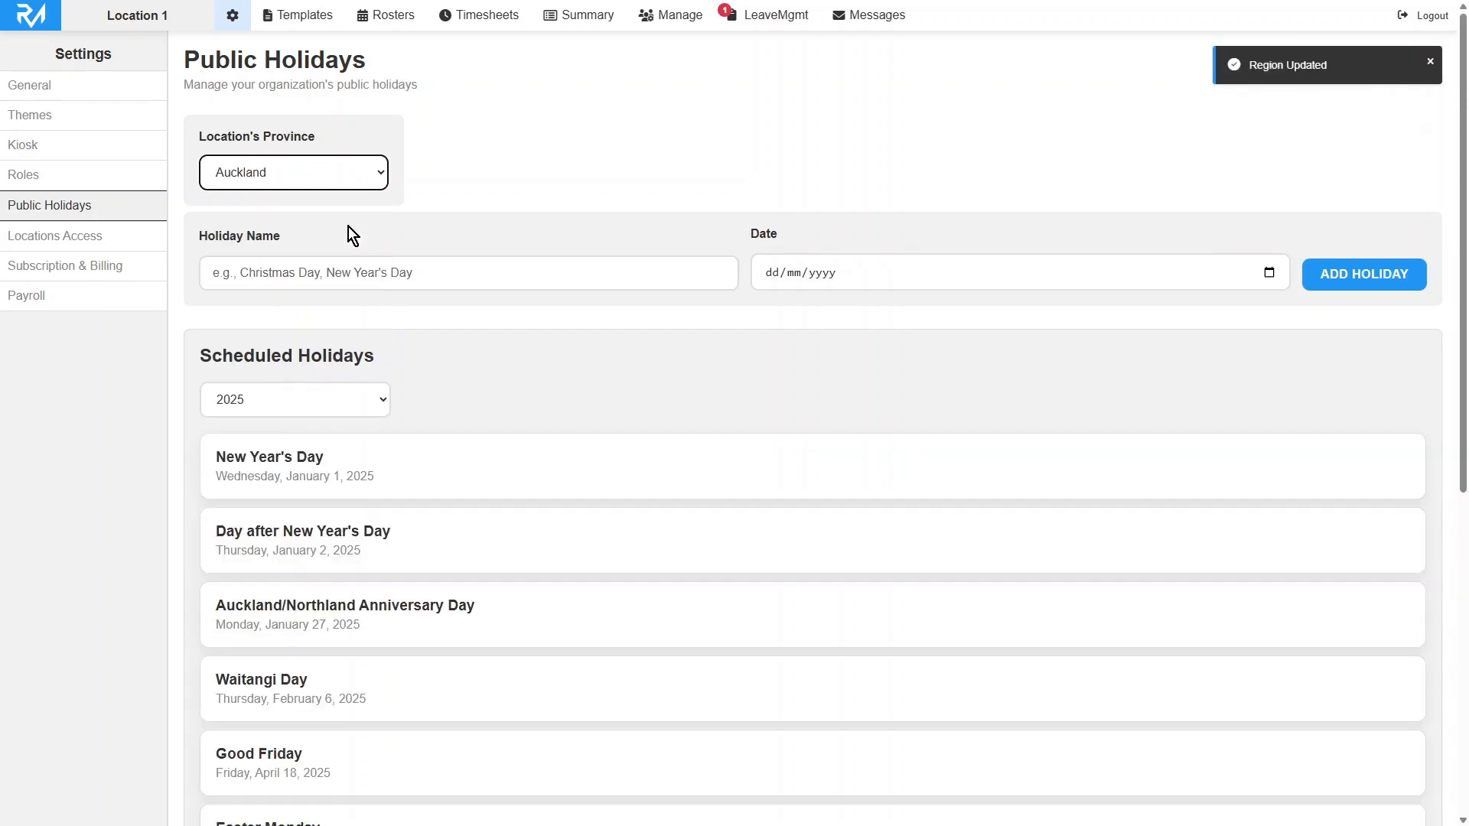
left_click(359, 272)
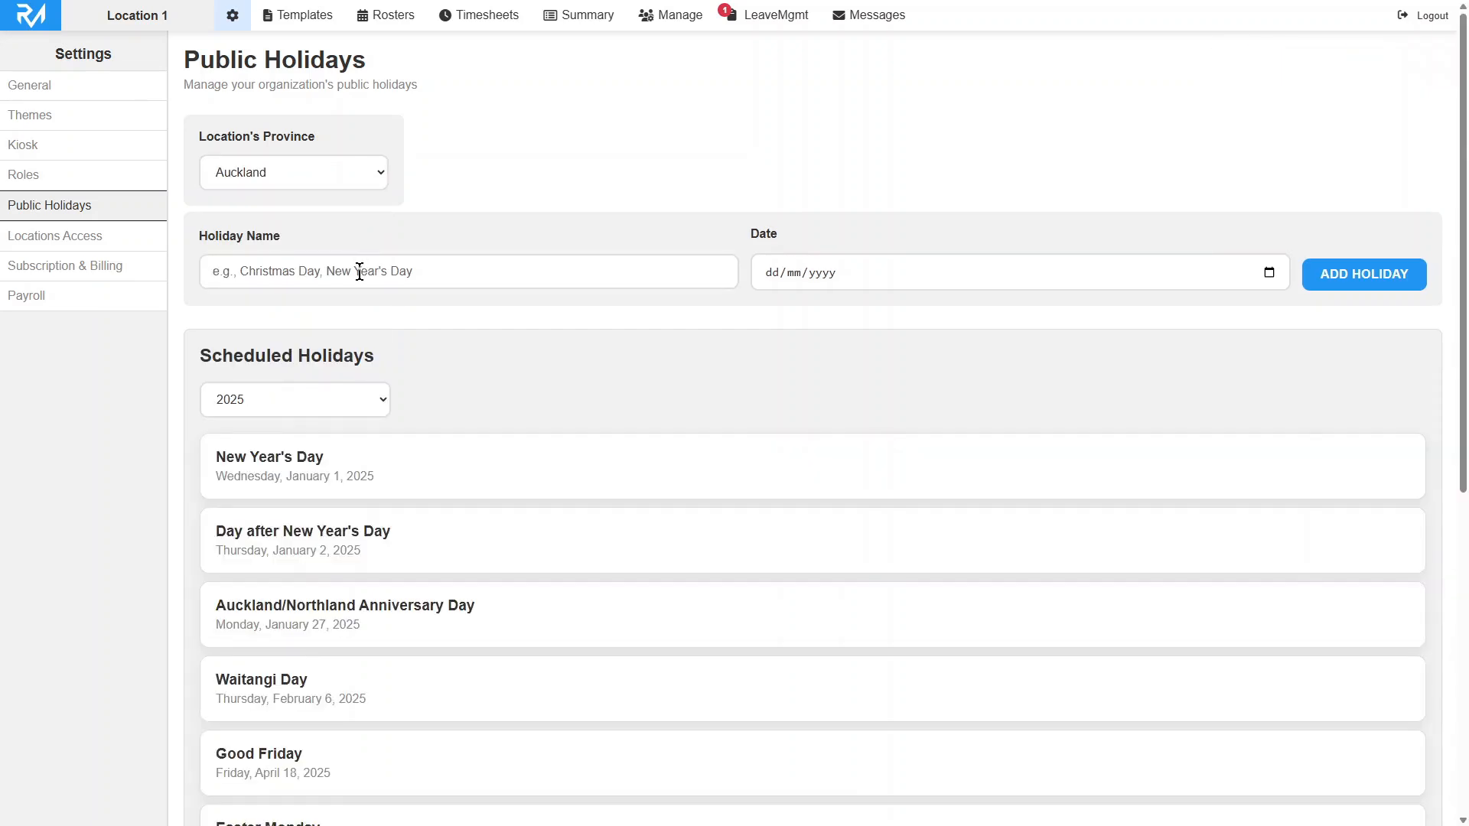
Step: Look through the scheduled public holidays for 2025, then show and review those for 2026
scroll(452, 416, "down", 3)
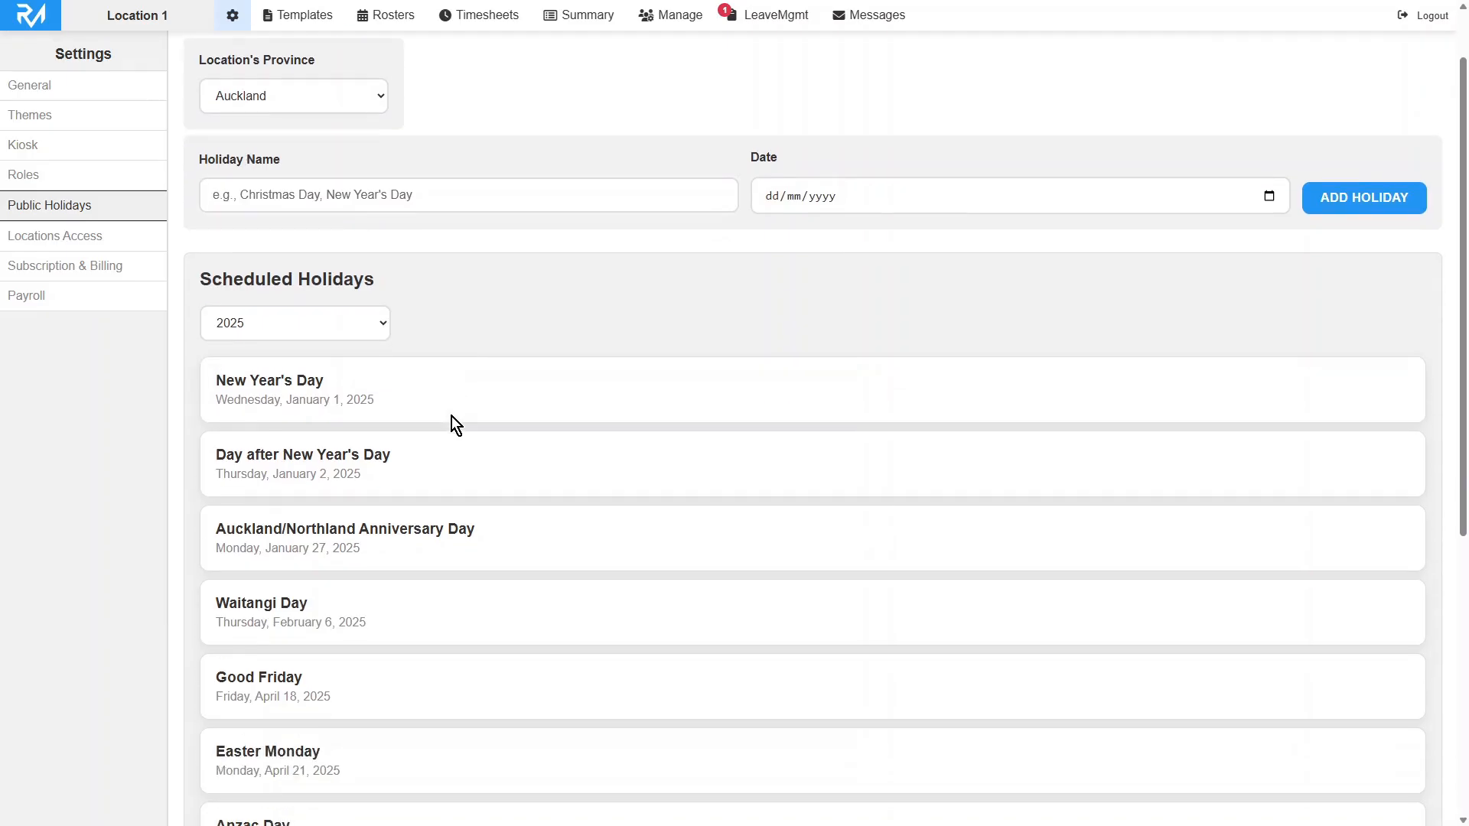
scroll(451, 416, "down", 3)
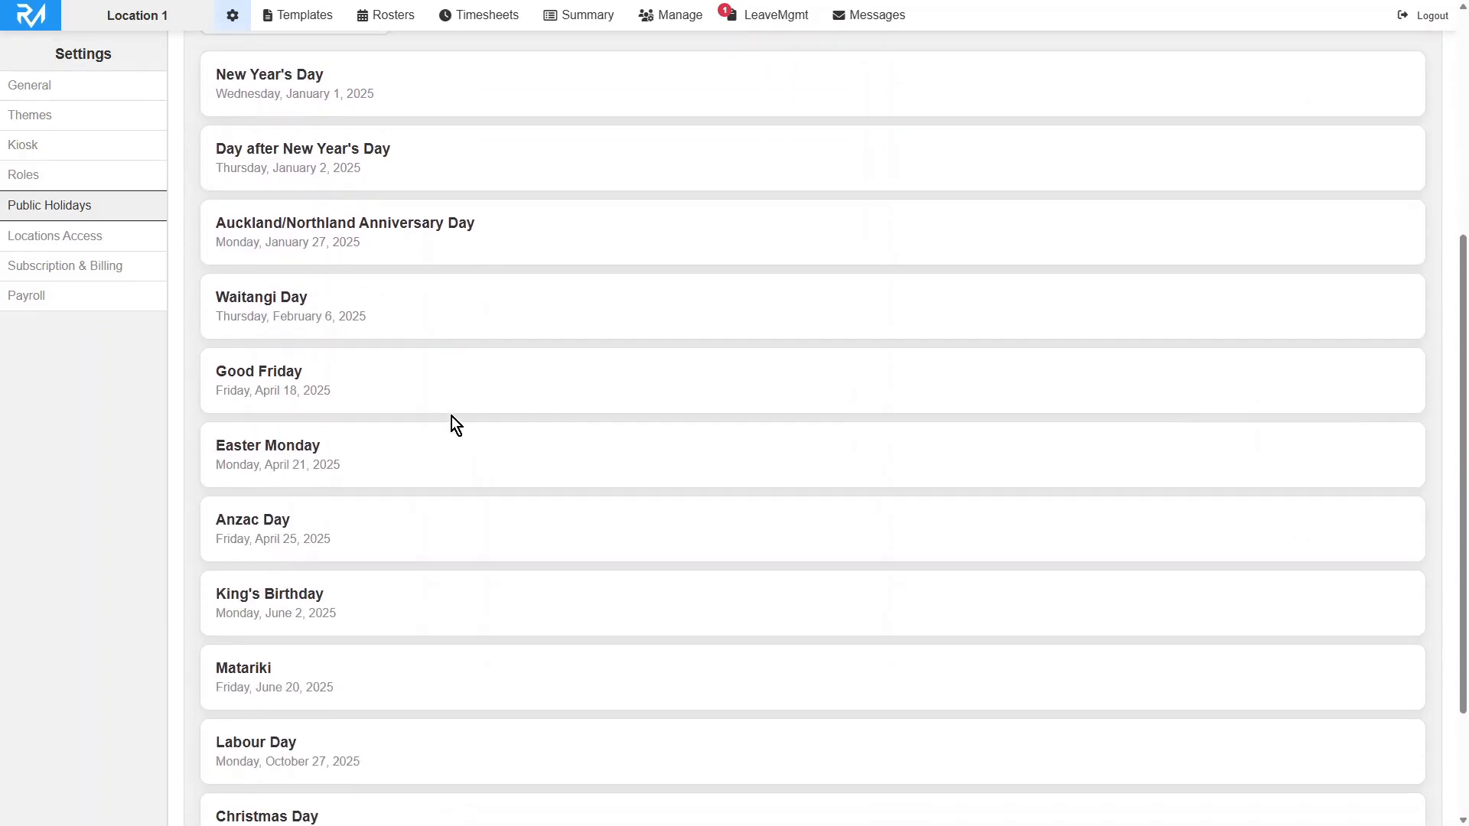
scroll(451, 416, "up", 1)
scroll(451, 416, "up", 2)
left_click(342, 179)
left_click(339, 318)
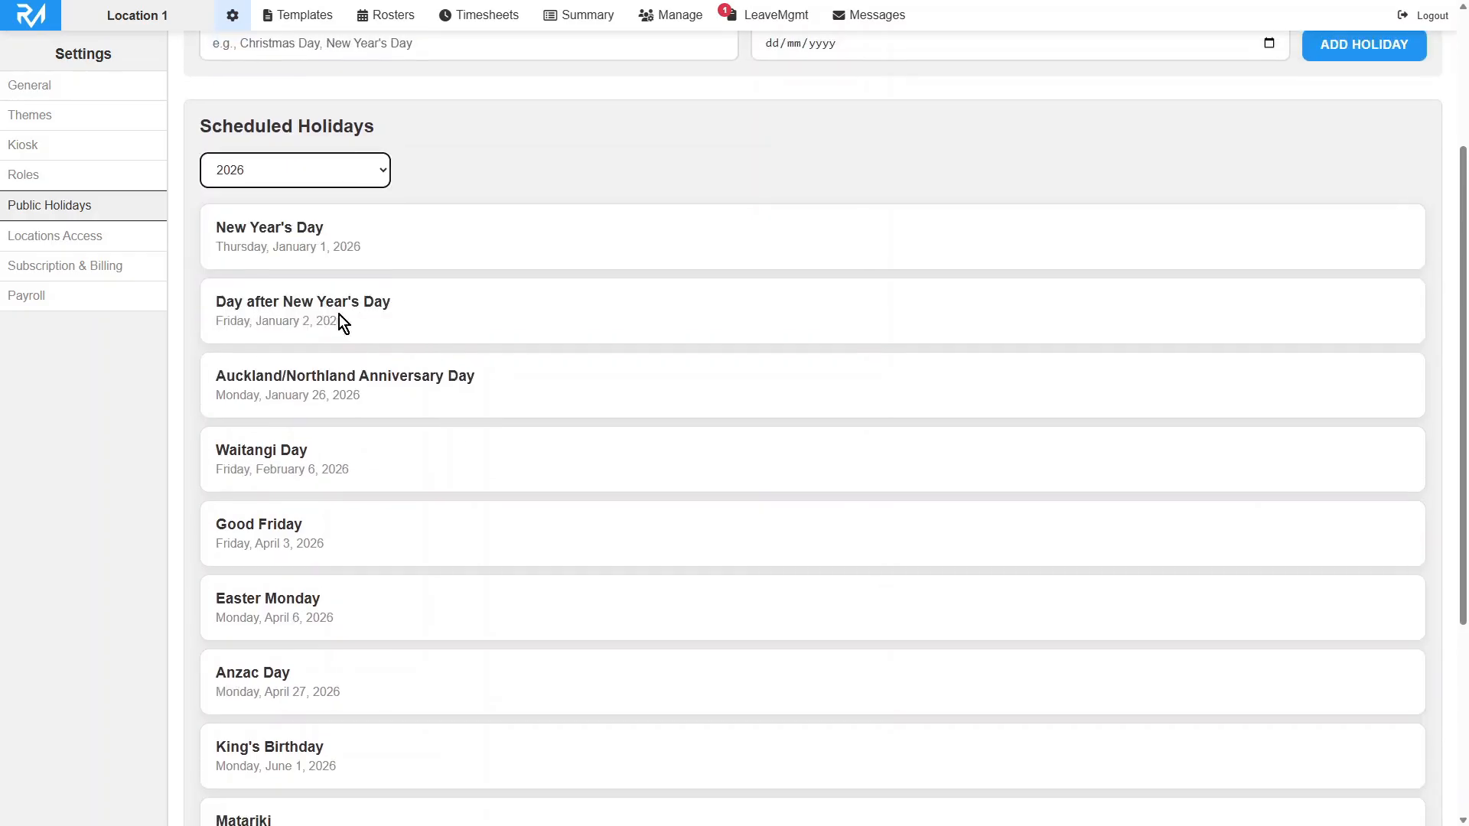
scroll(347, 302, "down", 2)
scroll(355, 305, "down", 2)
scroll(355, 305, "up", 6)
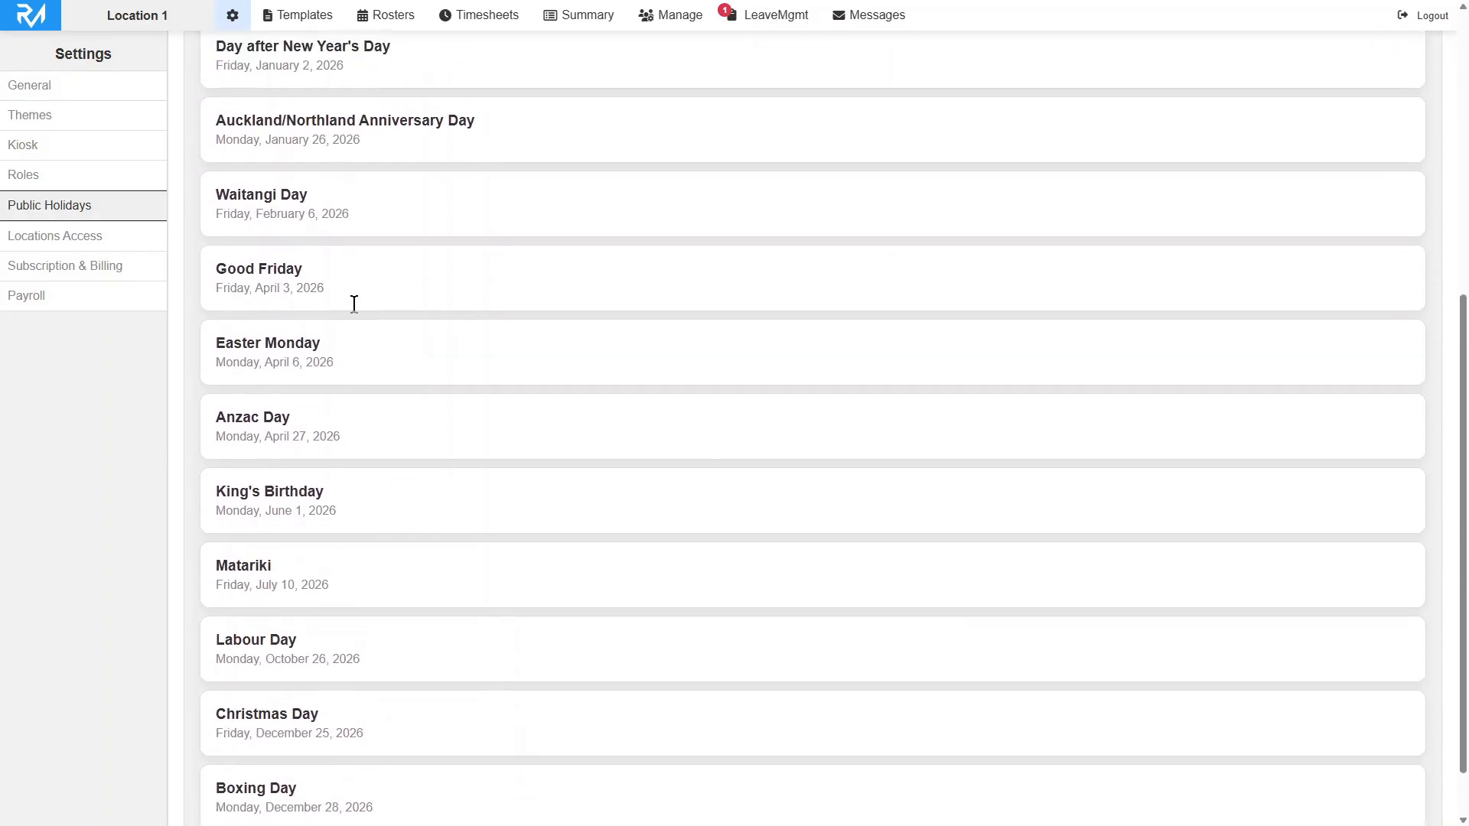
scroll(355, 305, "up", 1)
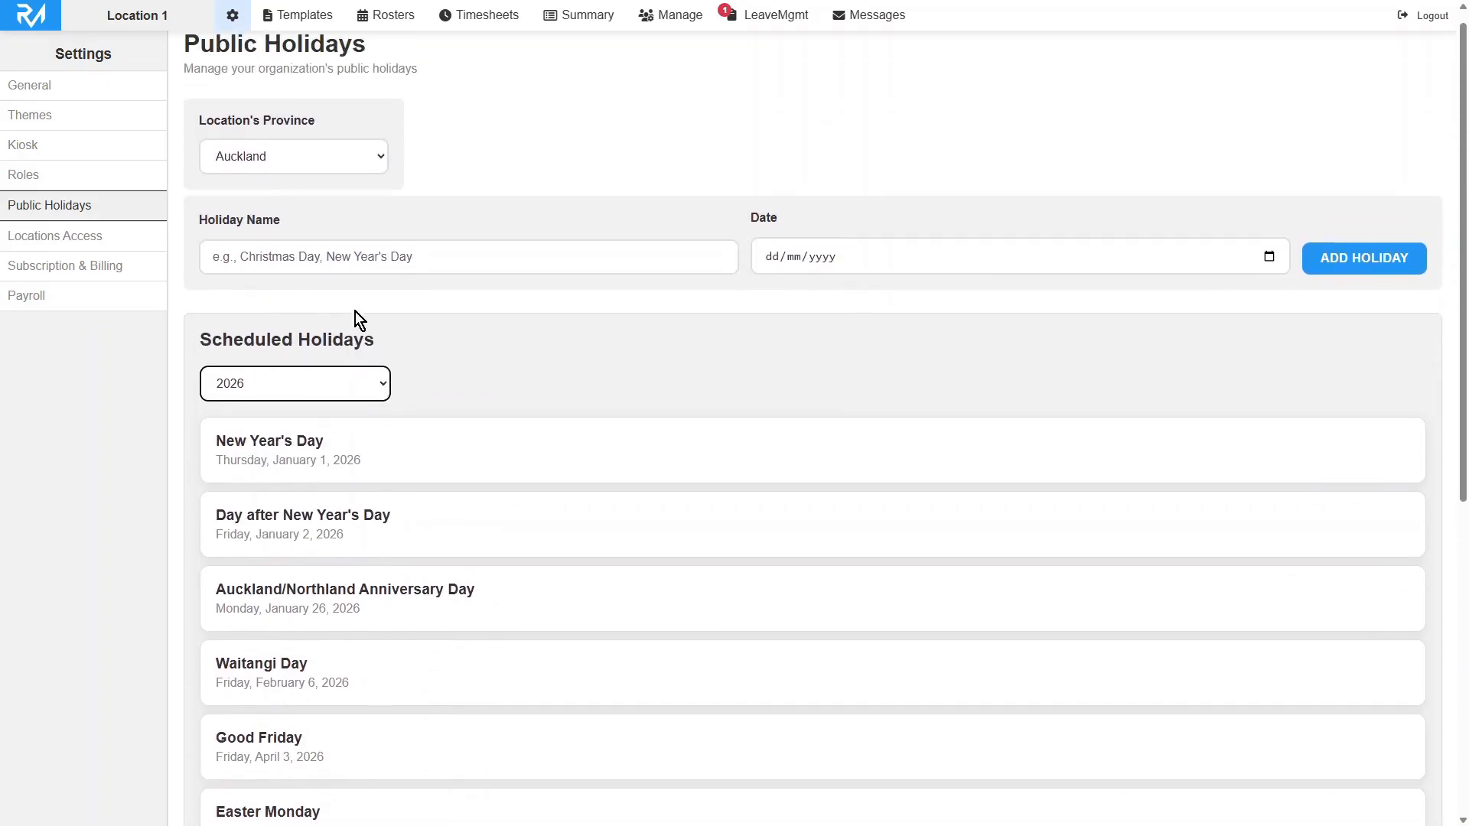
Step: Return the scheduled holidays list to the year 2025 and look through its entries
left_click(358, 376)
left_click(323, 510)
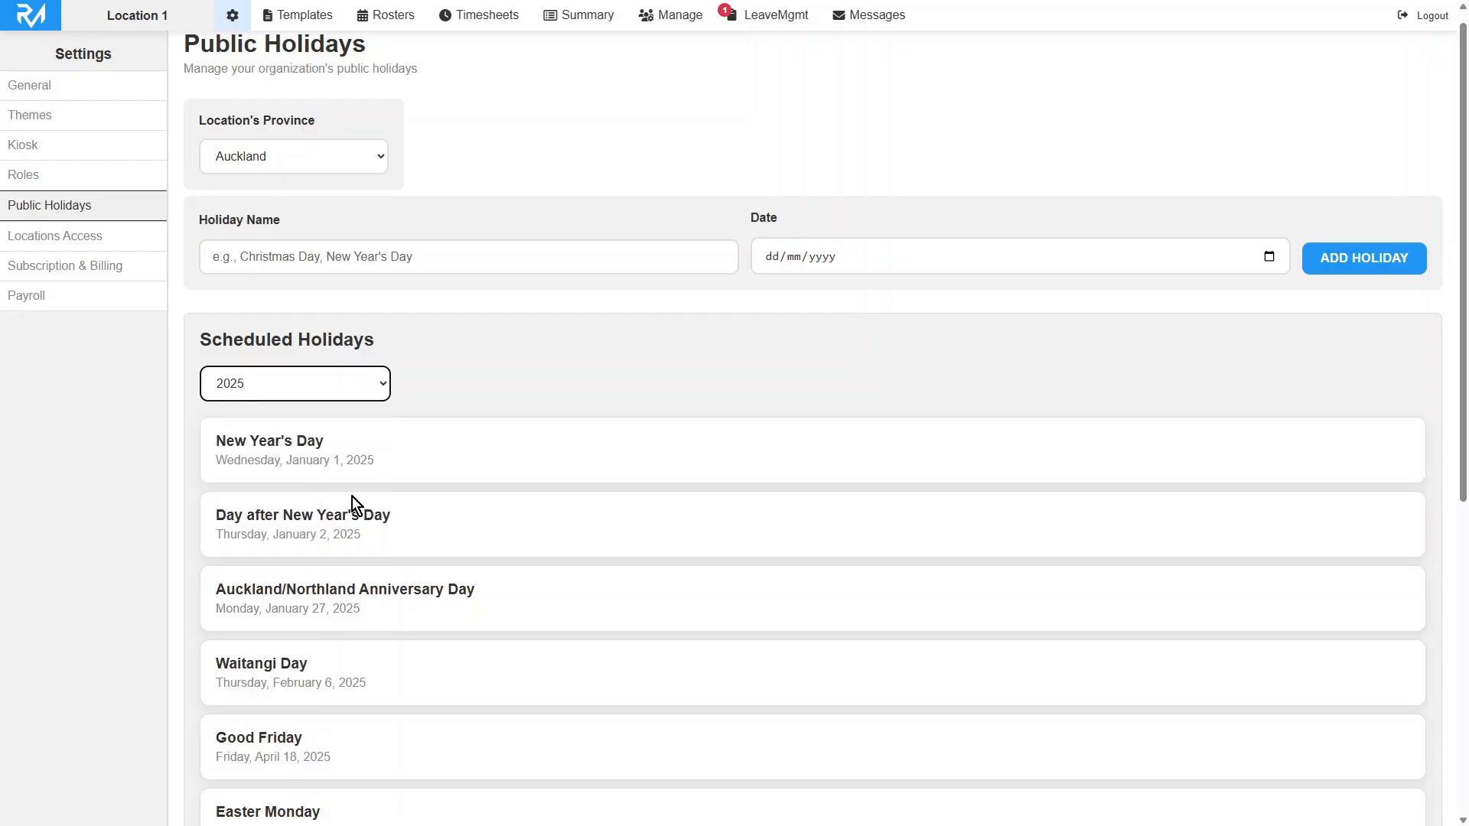
scroll(401, 493, "down", 3)
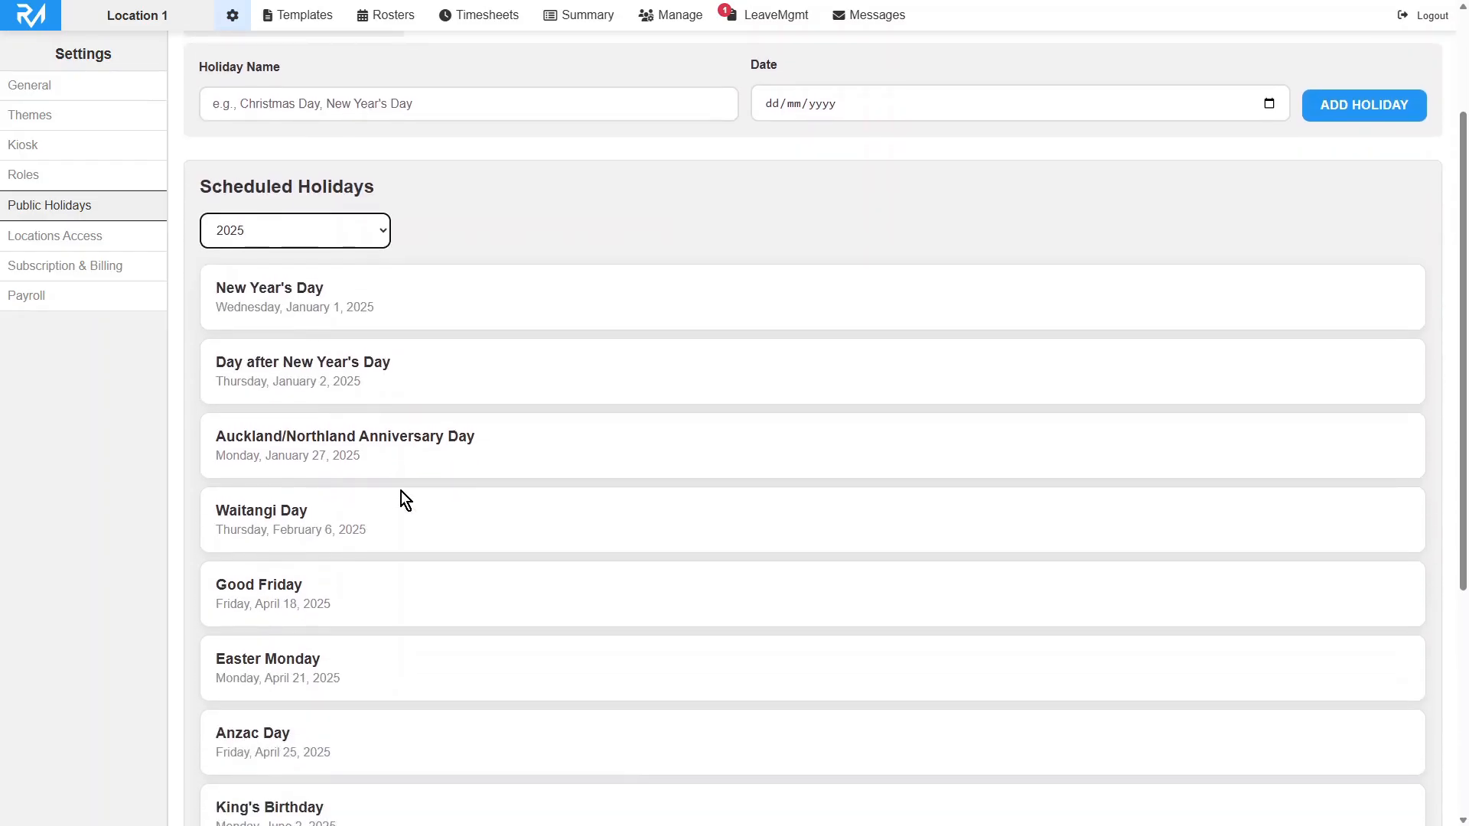
scroll(401, 492, "down", 1)
scroll(401, 491, "down", 2)
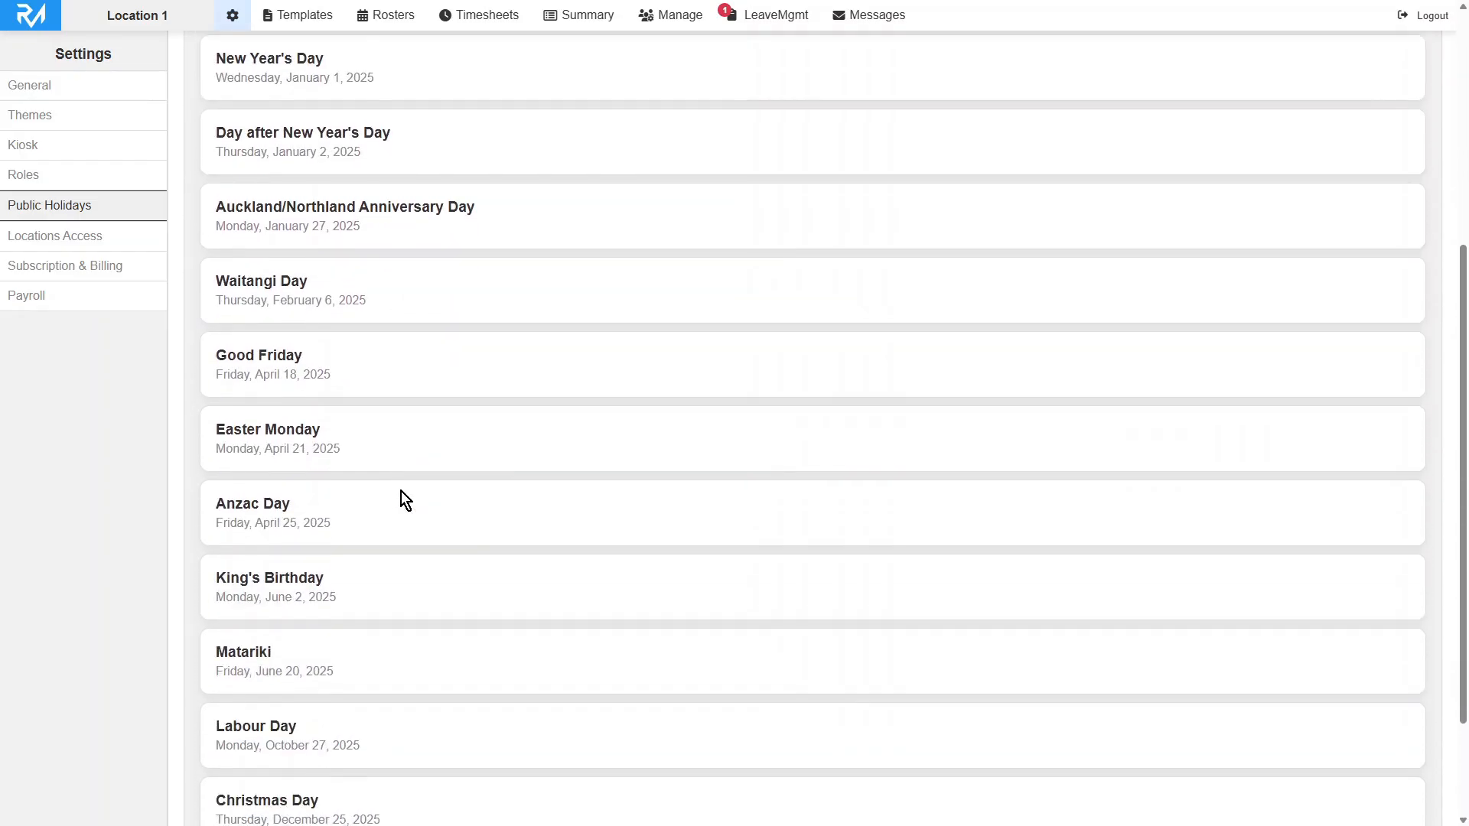
scroll(401, 491, "up", 4)
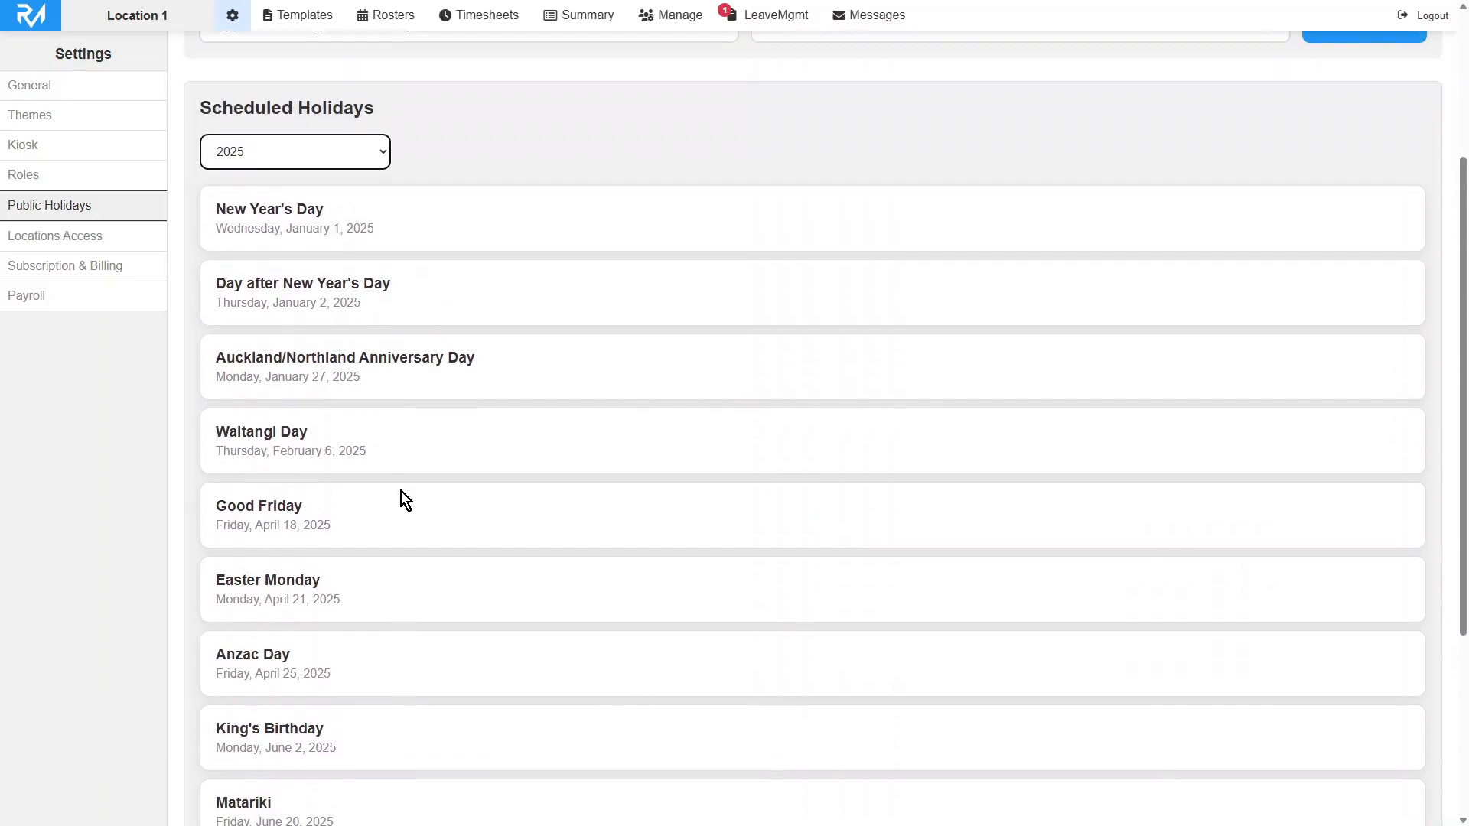
Step: Add a public holiday named "Fake Holiday" dated 16/12/2025
scroll(401, 491, "up", 2)
left_click(314, 279)
type("Fake Holiday")
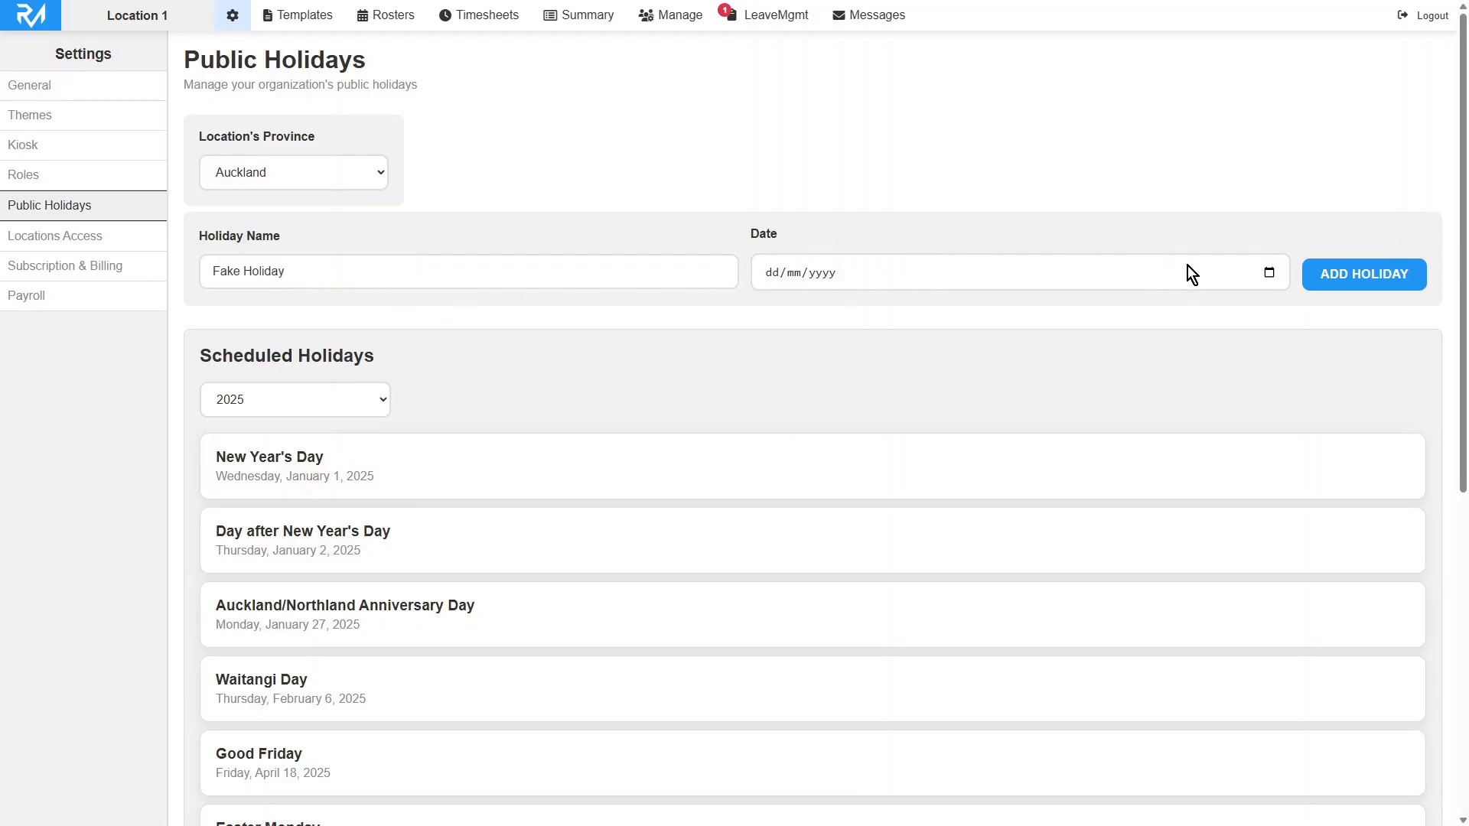
left_click(1272, 278)
left_click(805, 404)
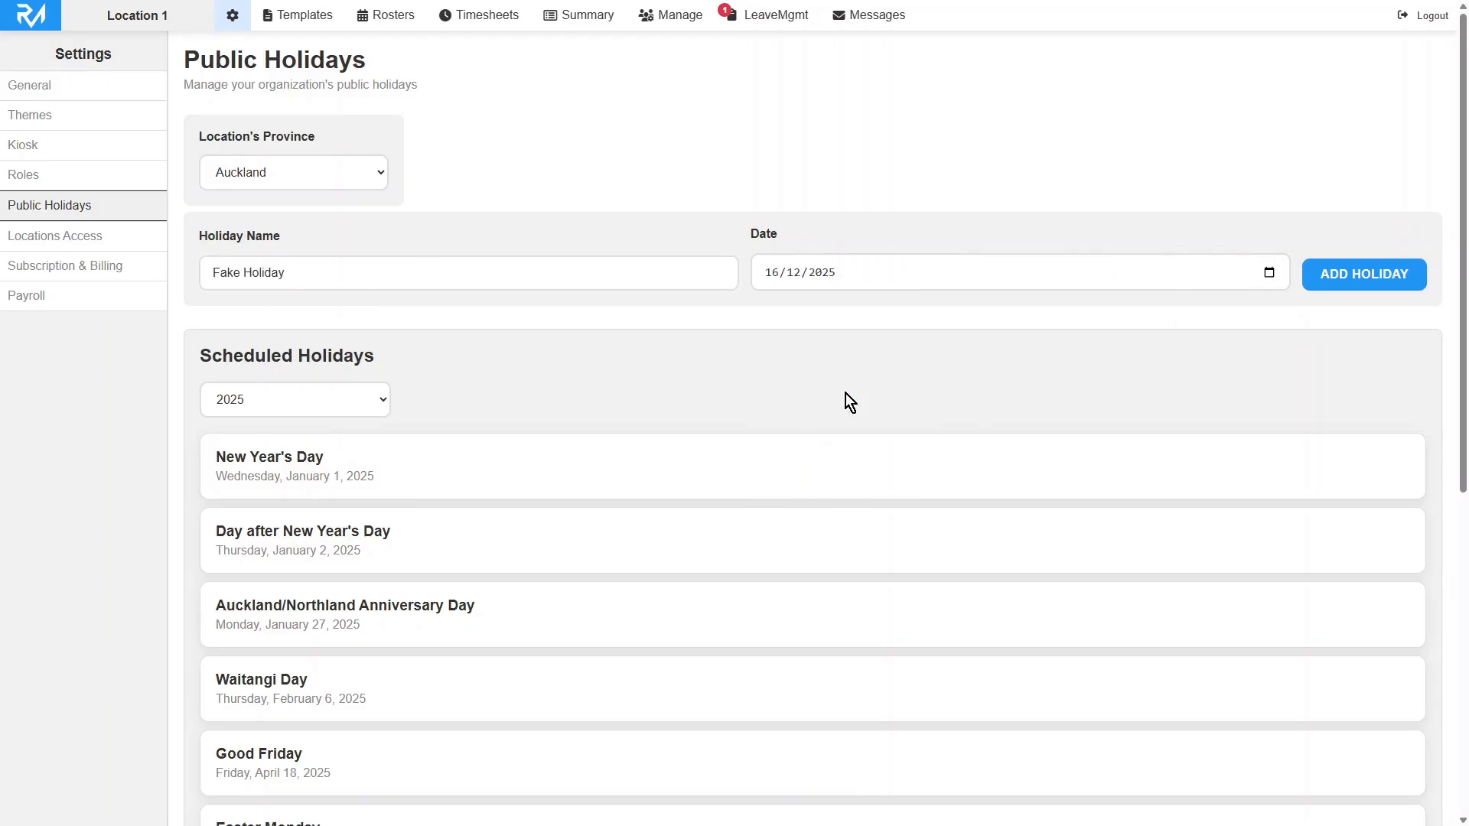
left_click(1379, 278)
Step: Change the date of "Fake Holiday" in the scheduled holidays to 09/12/2025 and save it
scroll(866, 366, "down", 4)
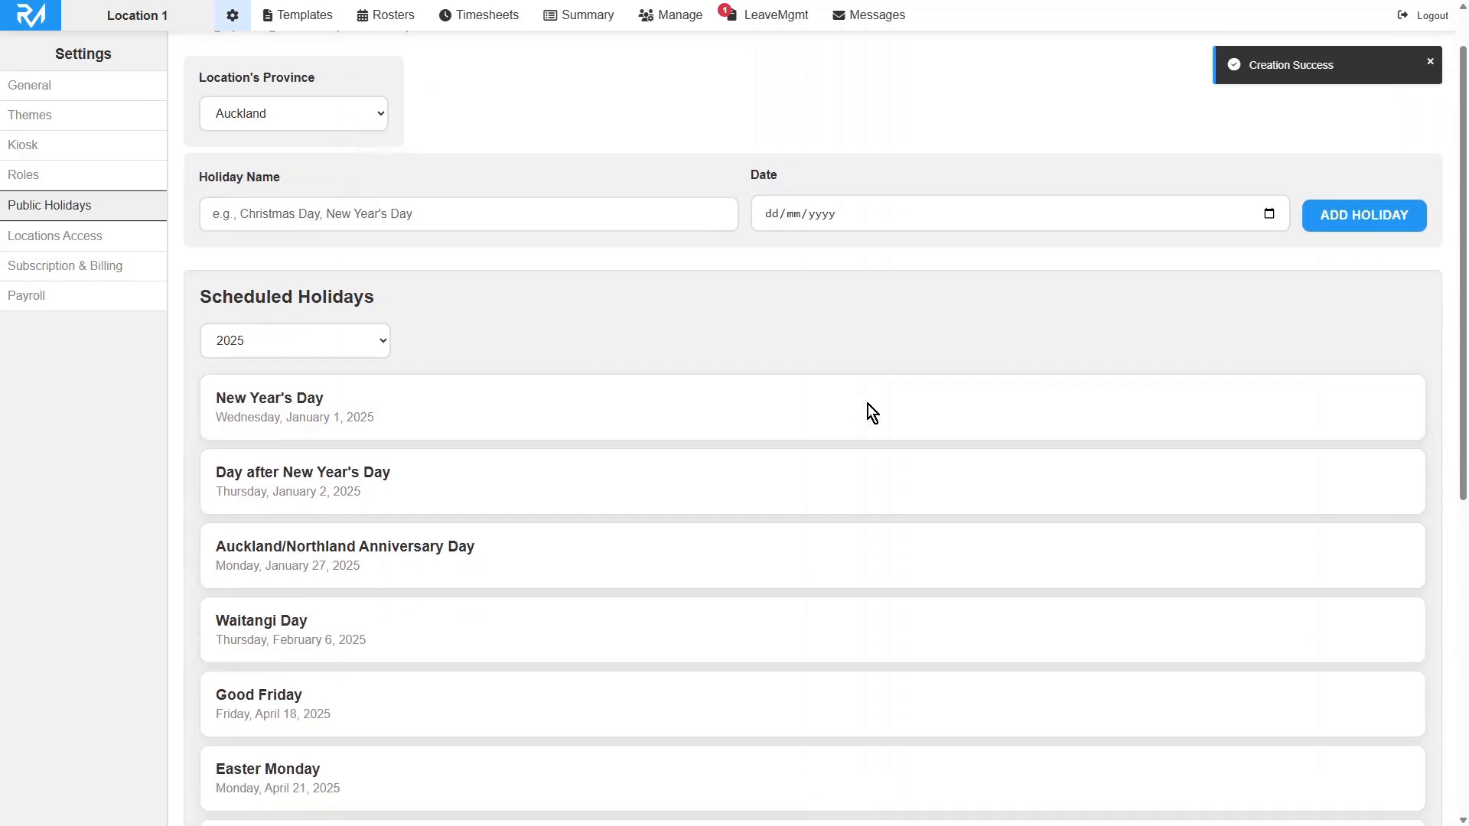
scroll(863, 428, "down", 4)
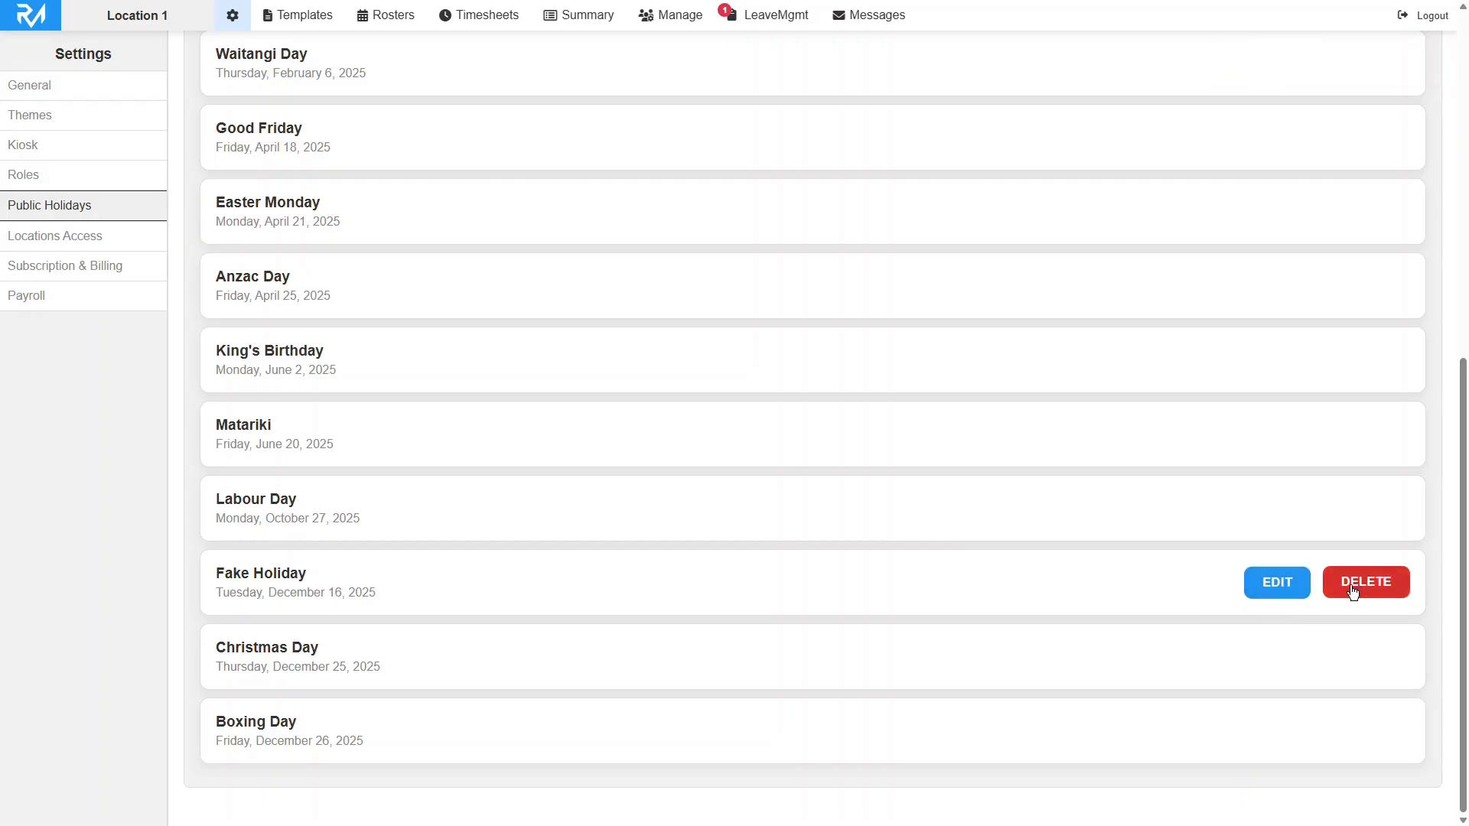
left_click(1277, 583)
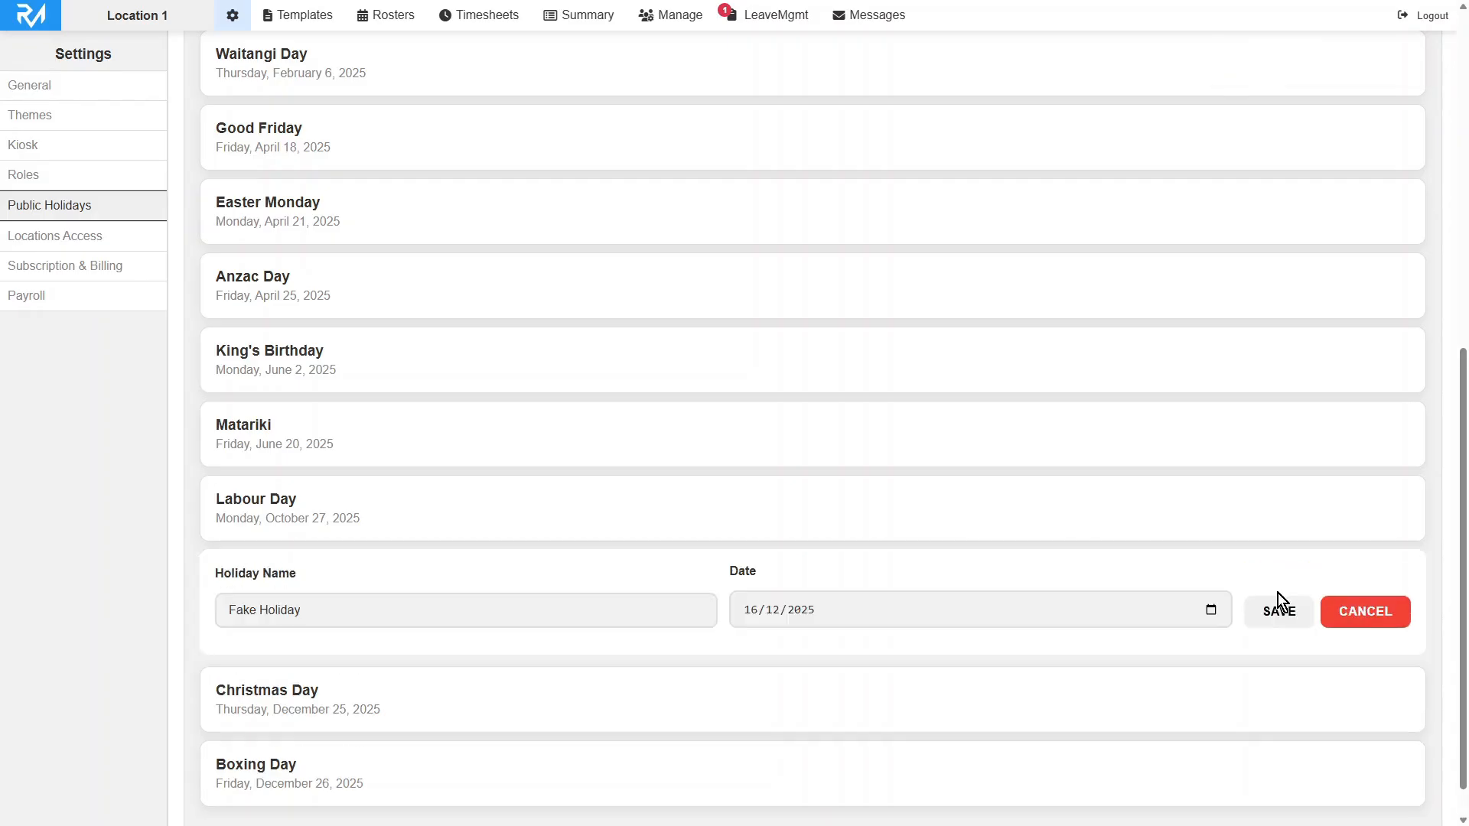
left_click(1211, 611)
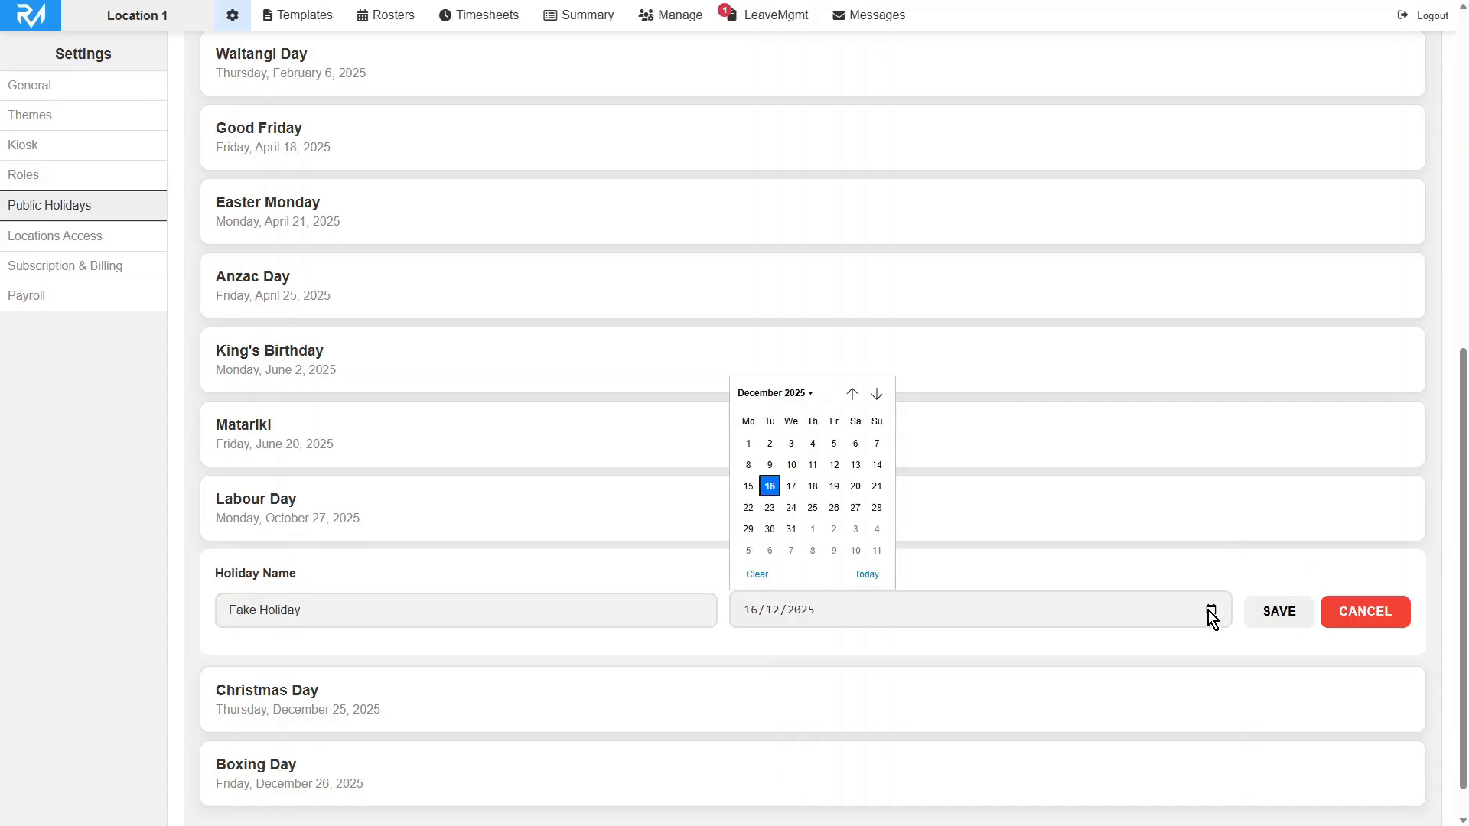
left_click(769, 466)
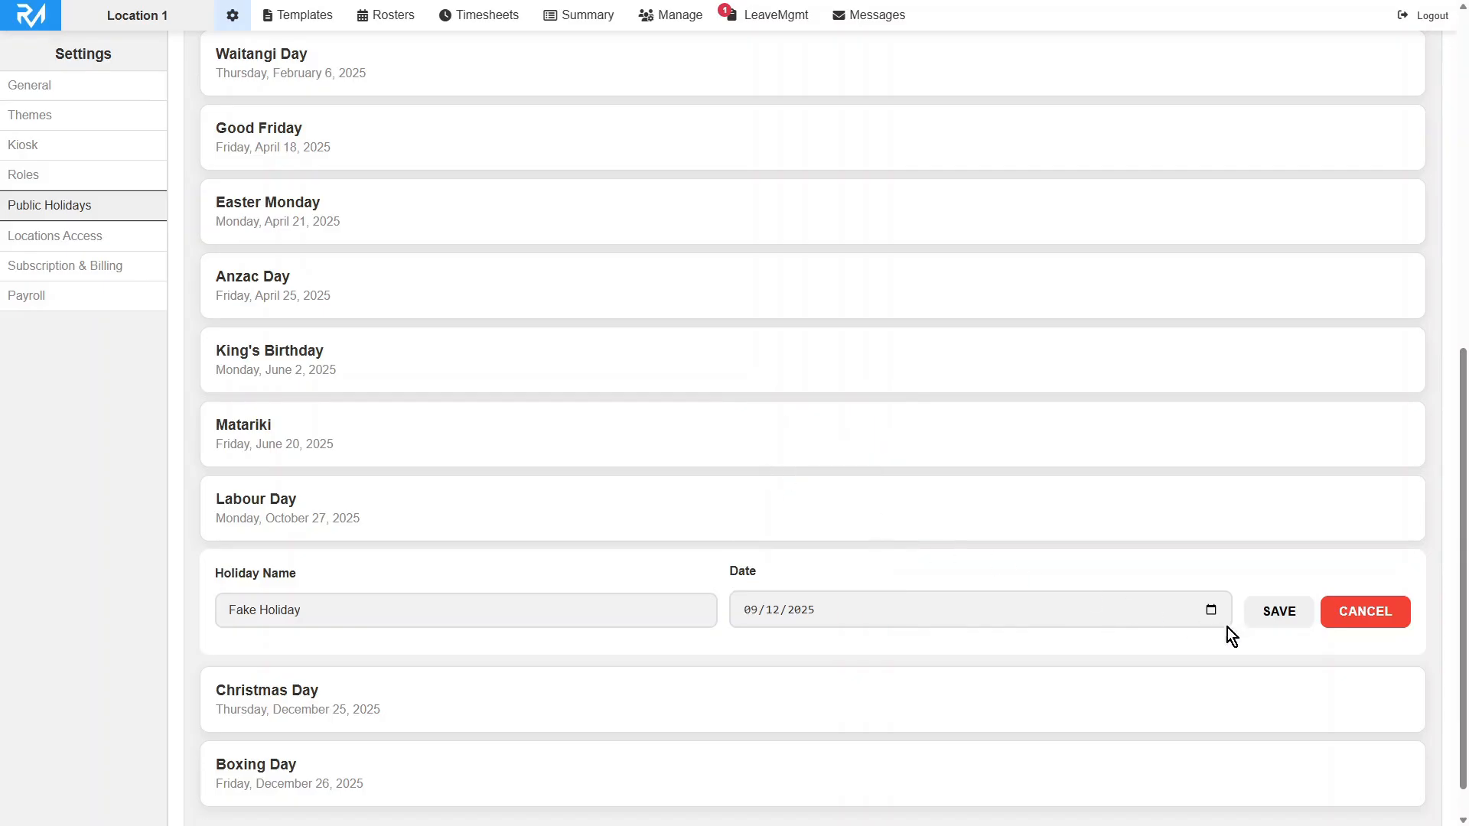
left_click(1278, 616)
Step: Open the timesheet for Tuesday in the week of 8 to 14 December 2025 and check its public holiday banner
scroll(511, 47, "up", 1)
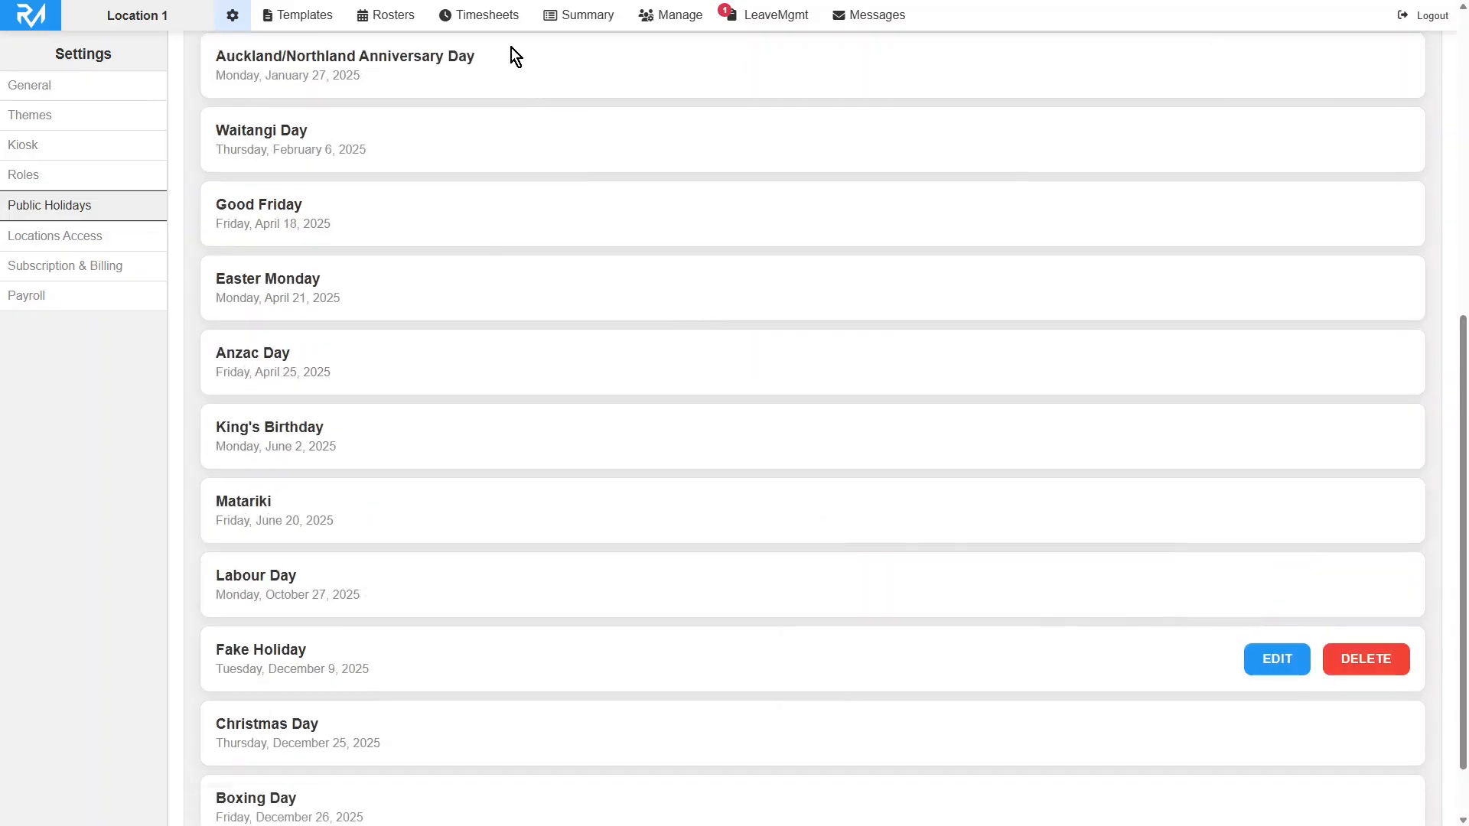
left_click(485, 19)
left_click(594, 61)
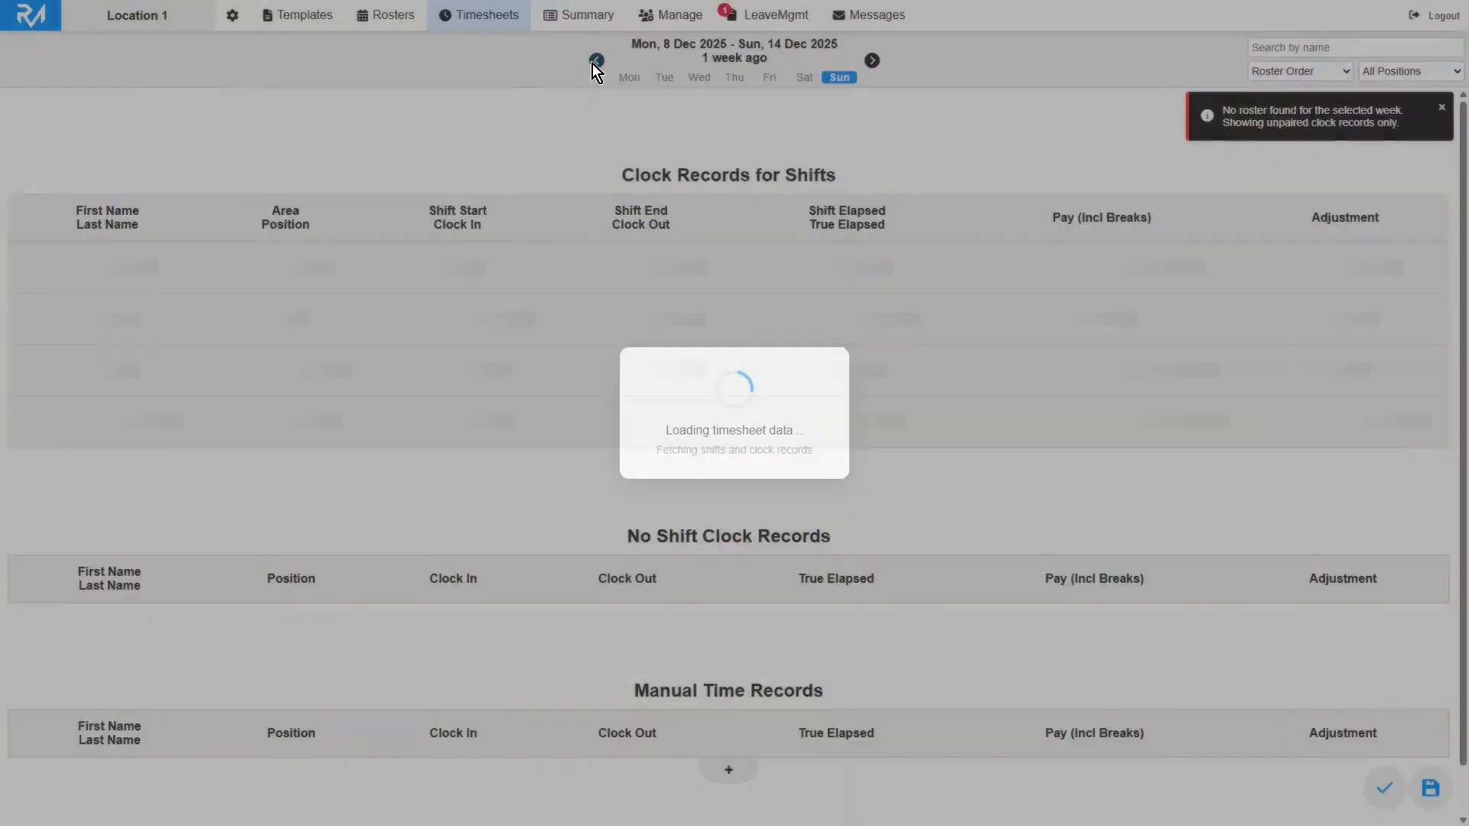
left_click(665, 79)
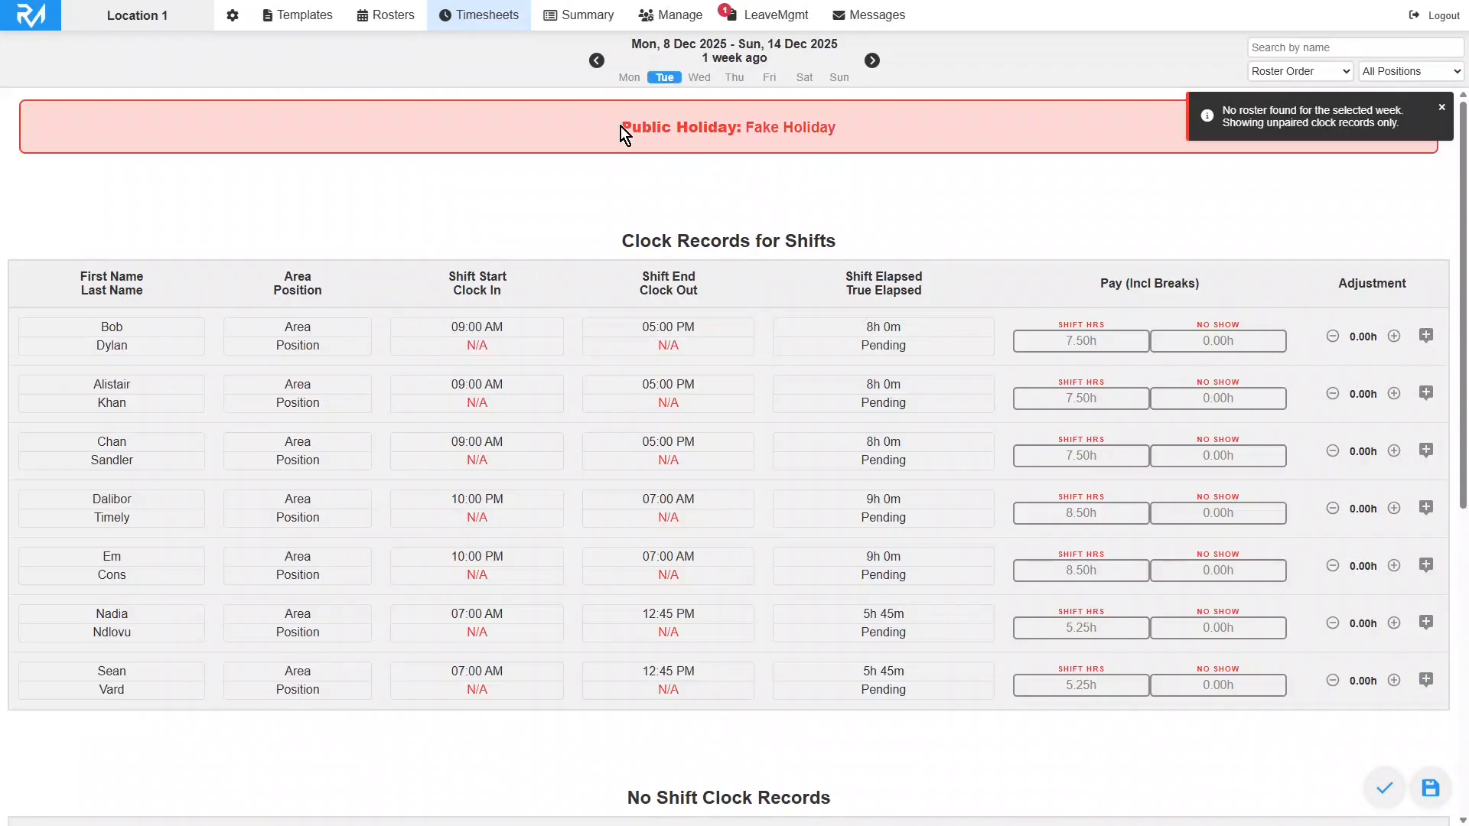
left_click_drag(621, 127, 842, 135)
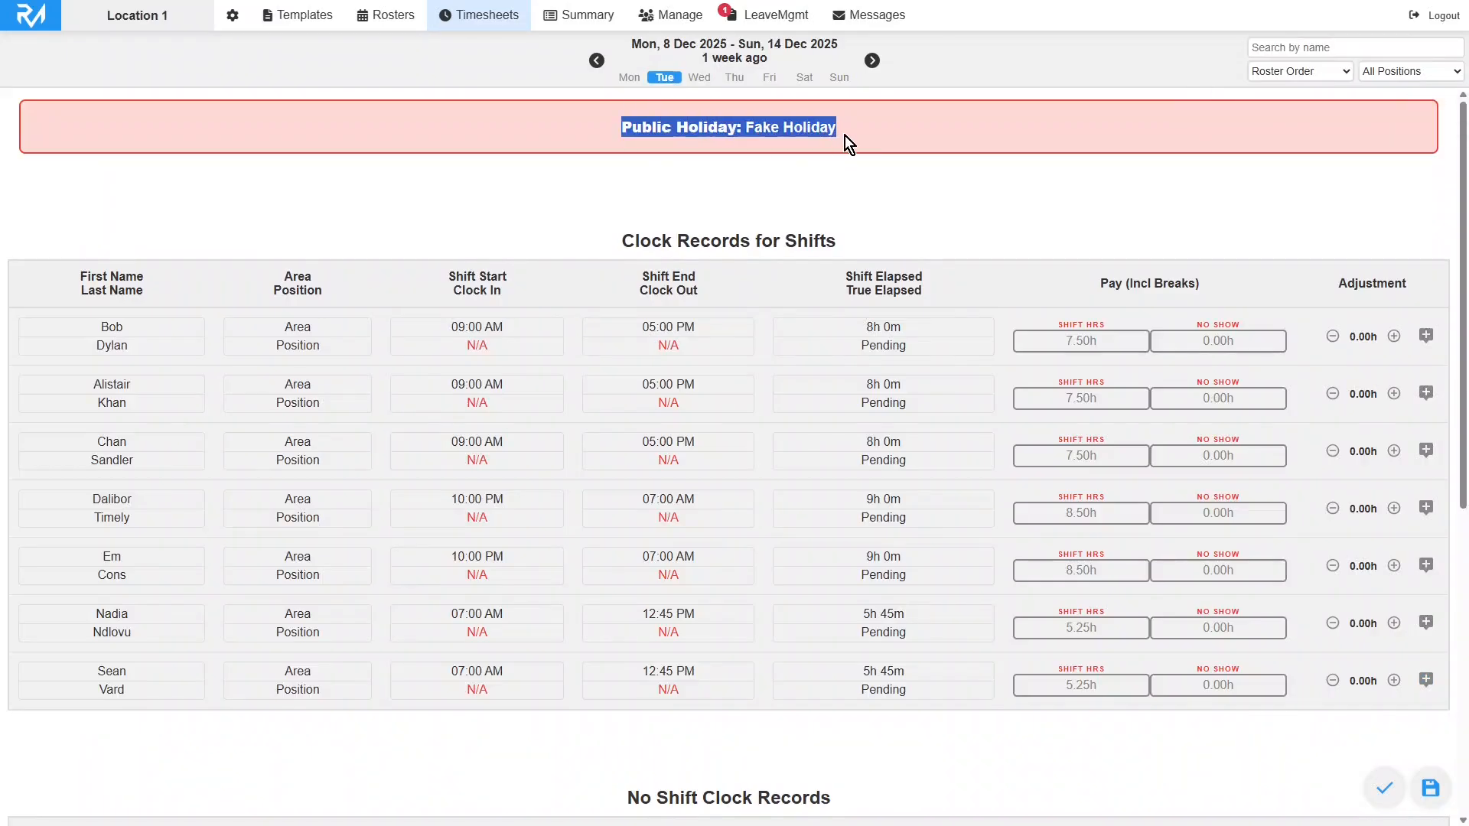
left_click(845, 136)
Step: Read the notice about the public holiday table below Tuesday's manual time records
scroll(856, 373, "down", 4)
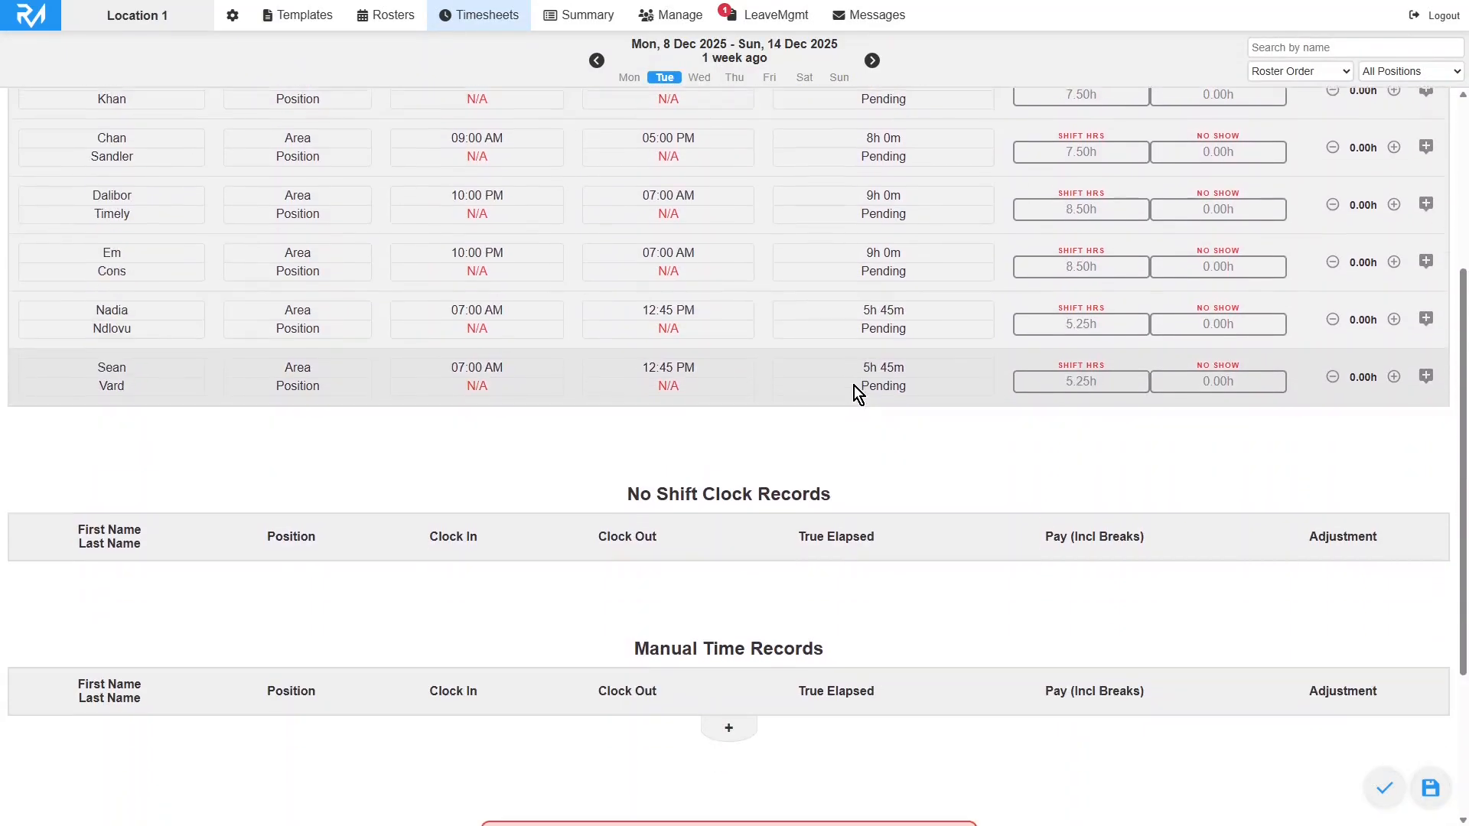
scroll(854, 385, "down", 3)
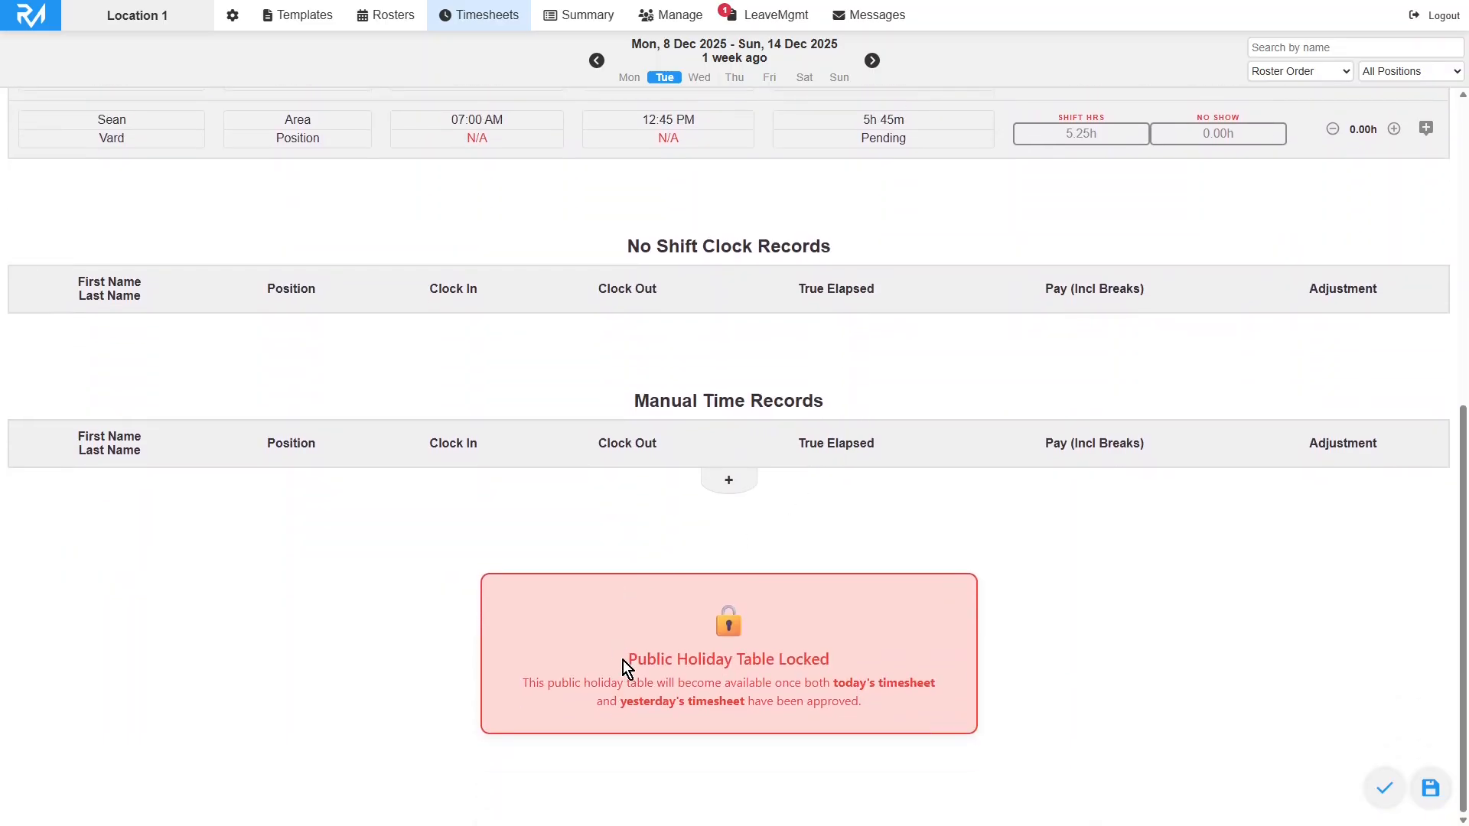
left_click_drag(521, 681, 943, 696)
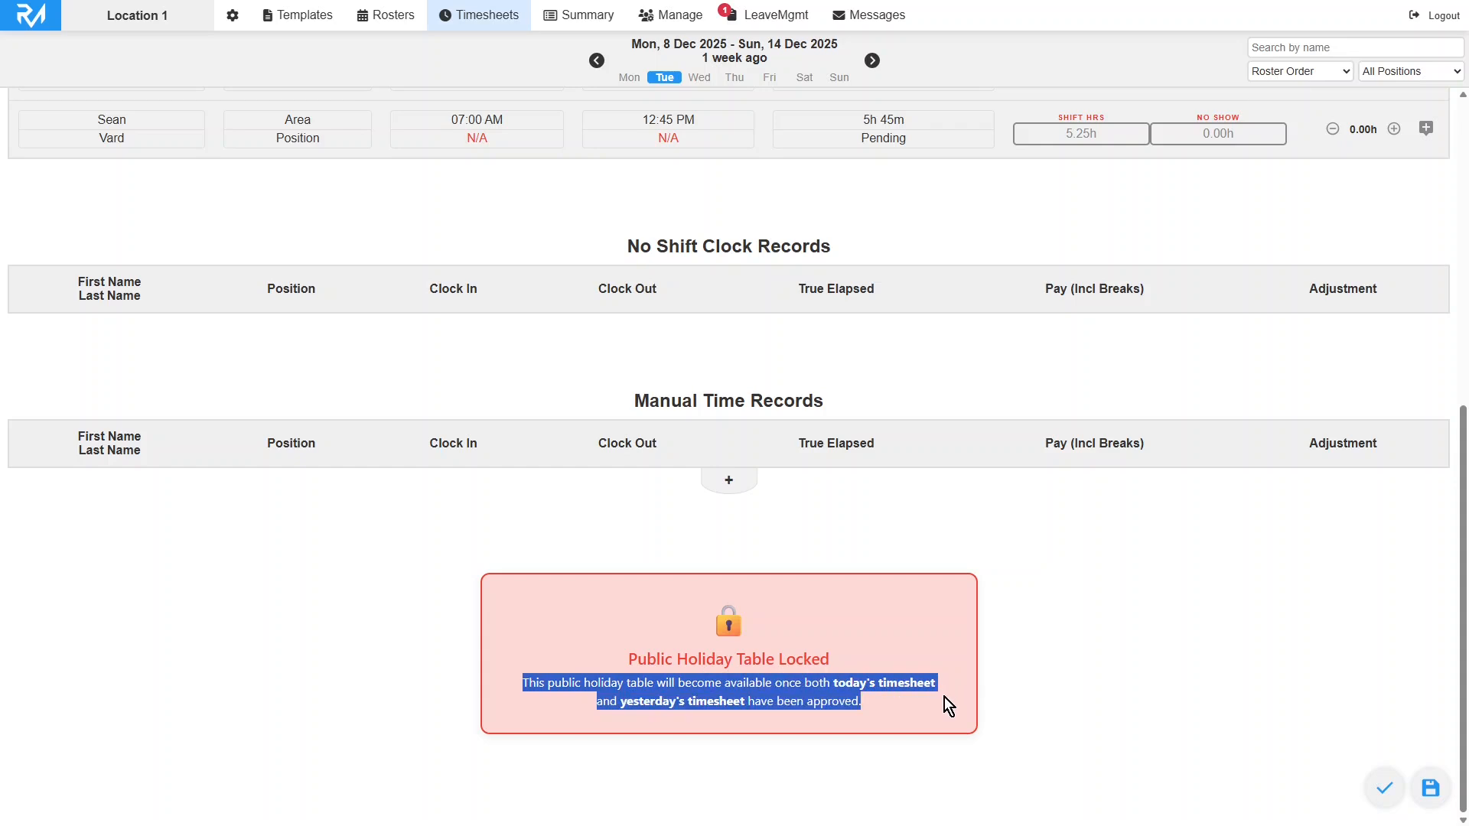
left_click(1094, 690)
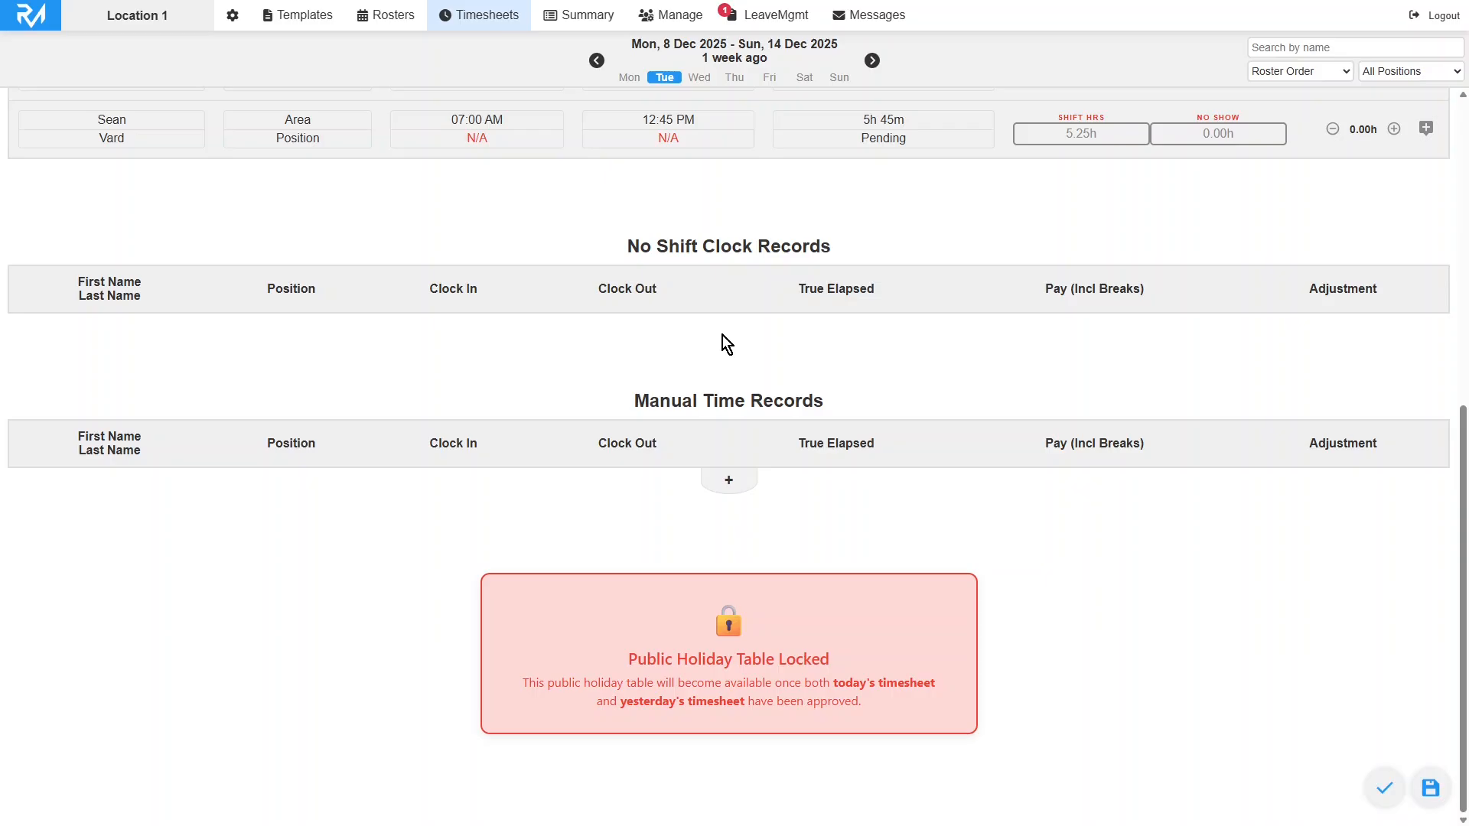
scroll(723, 336, "up", 5)
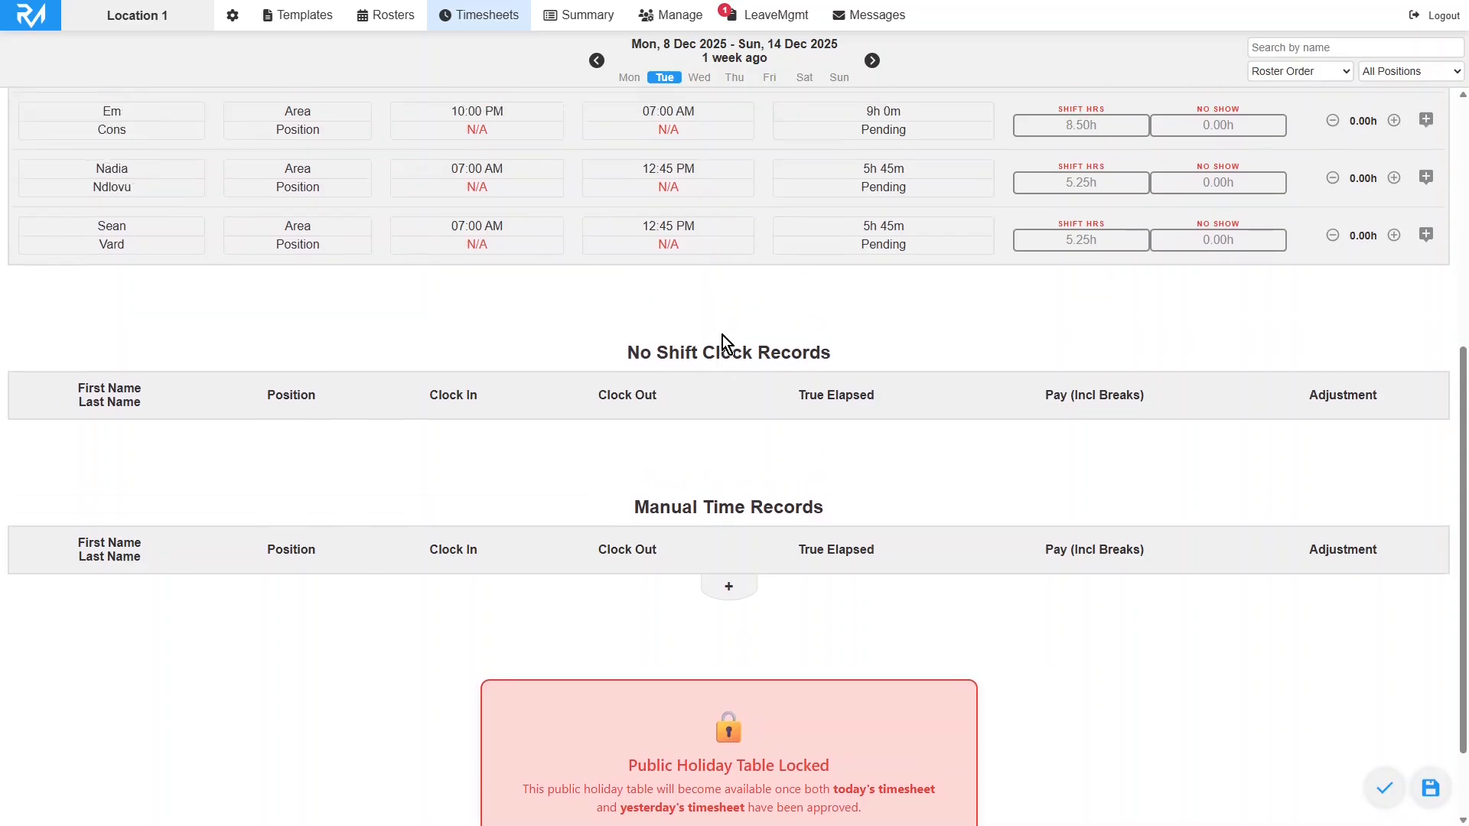
scroll(735, 343, "up", 1)
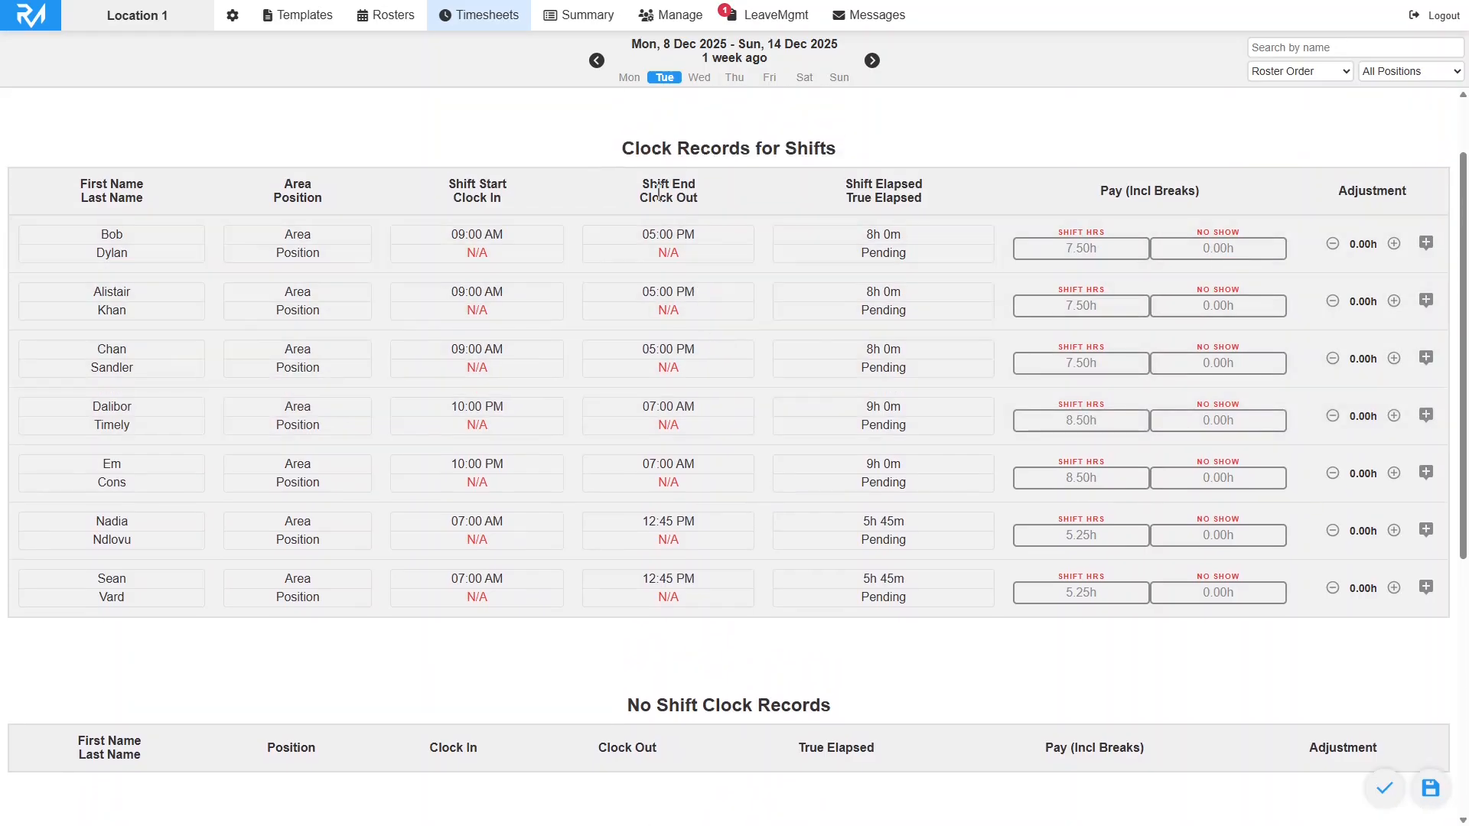
Step: Approve the Monday and Tuesday timesheets for the week of 8 to 14 December 2025
left_click(629, 79)
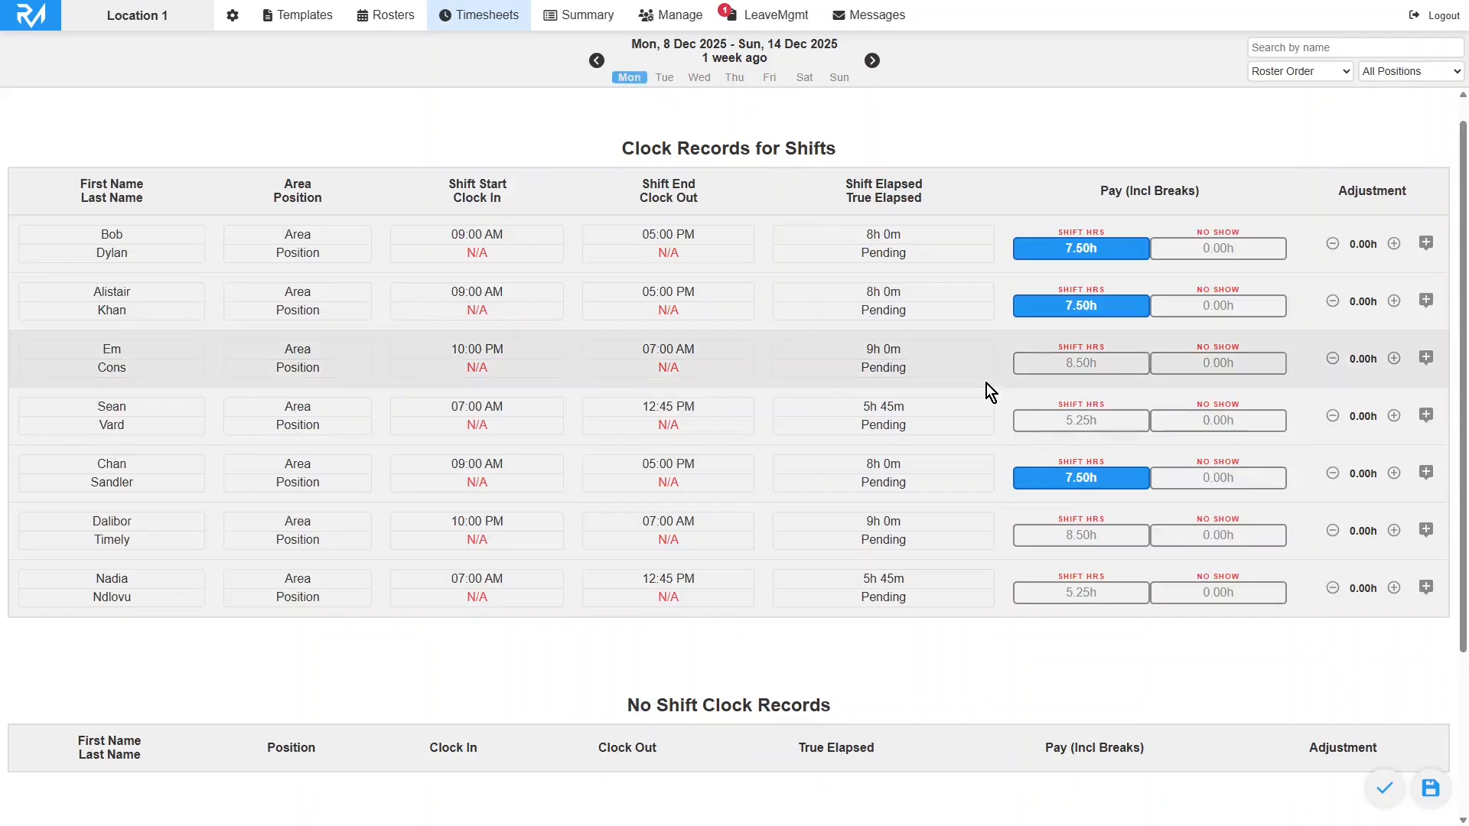
scroll(1357, 796, "down", 4)
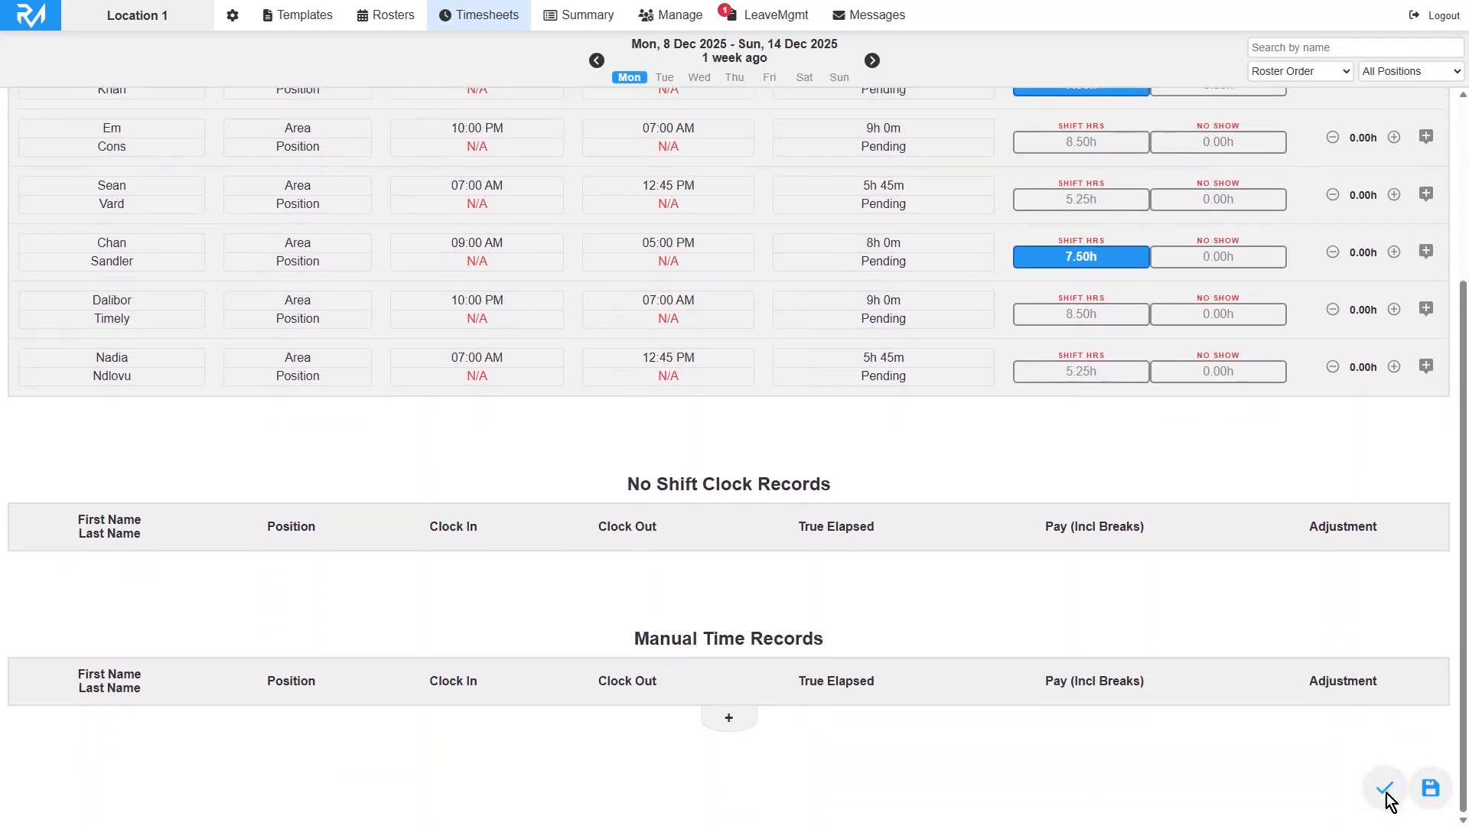
left_click(1384, 788)
left_click(664, 78)
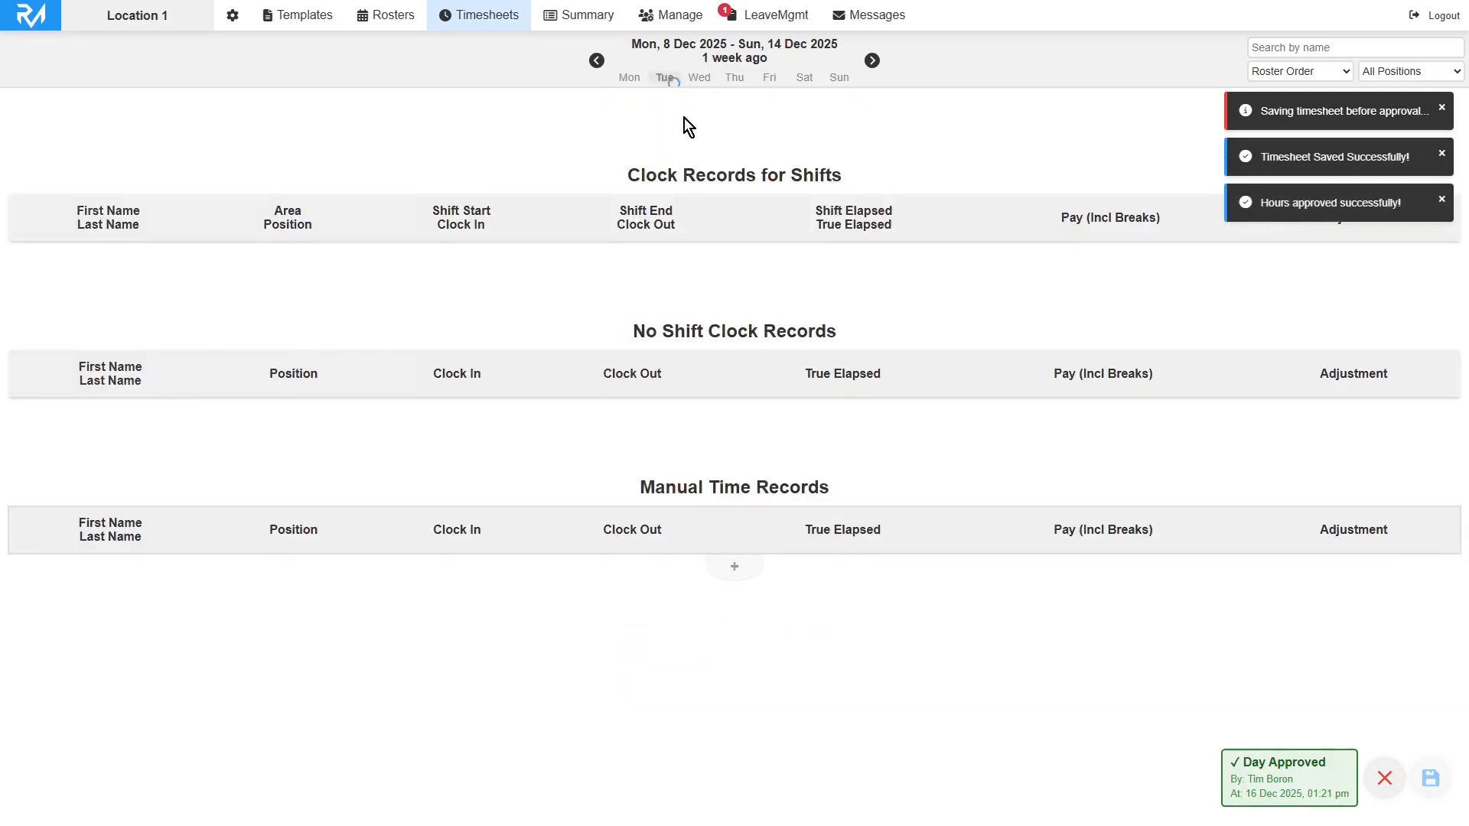
left_click(1385, 788)
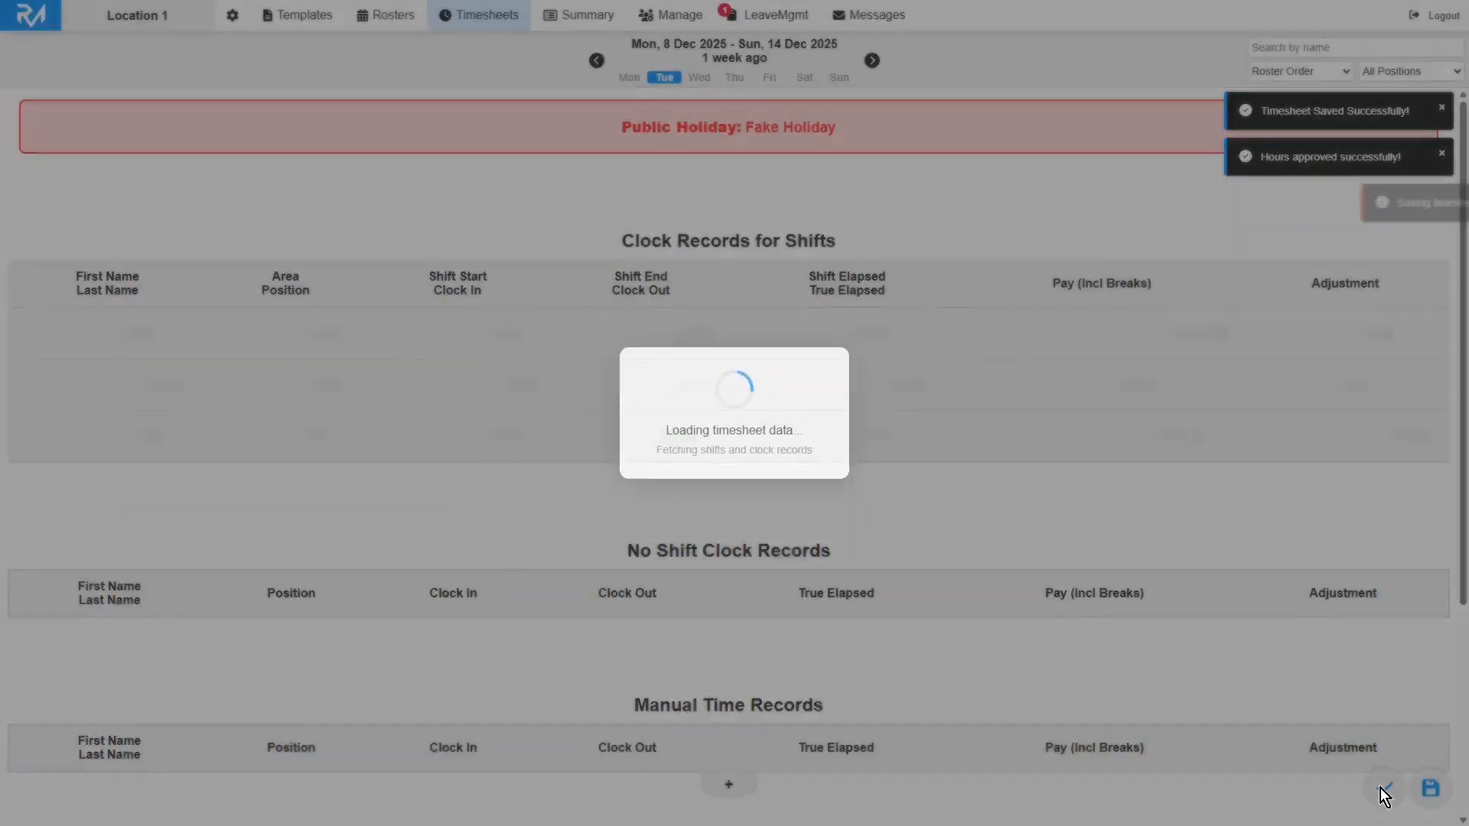
Step: Add two empty employee rows to the "Fake Holiday" table below Tuesday's manual time records
scroll(842, 494, "down", 3)
scroll(841, 494, "down", 5)
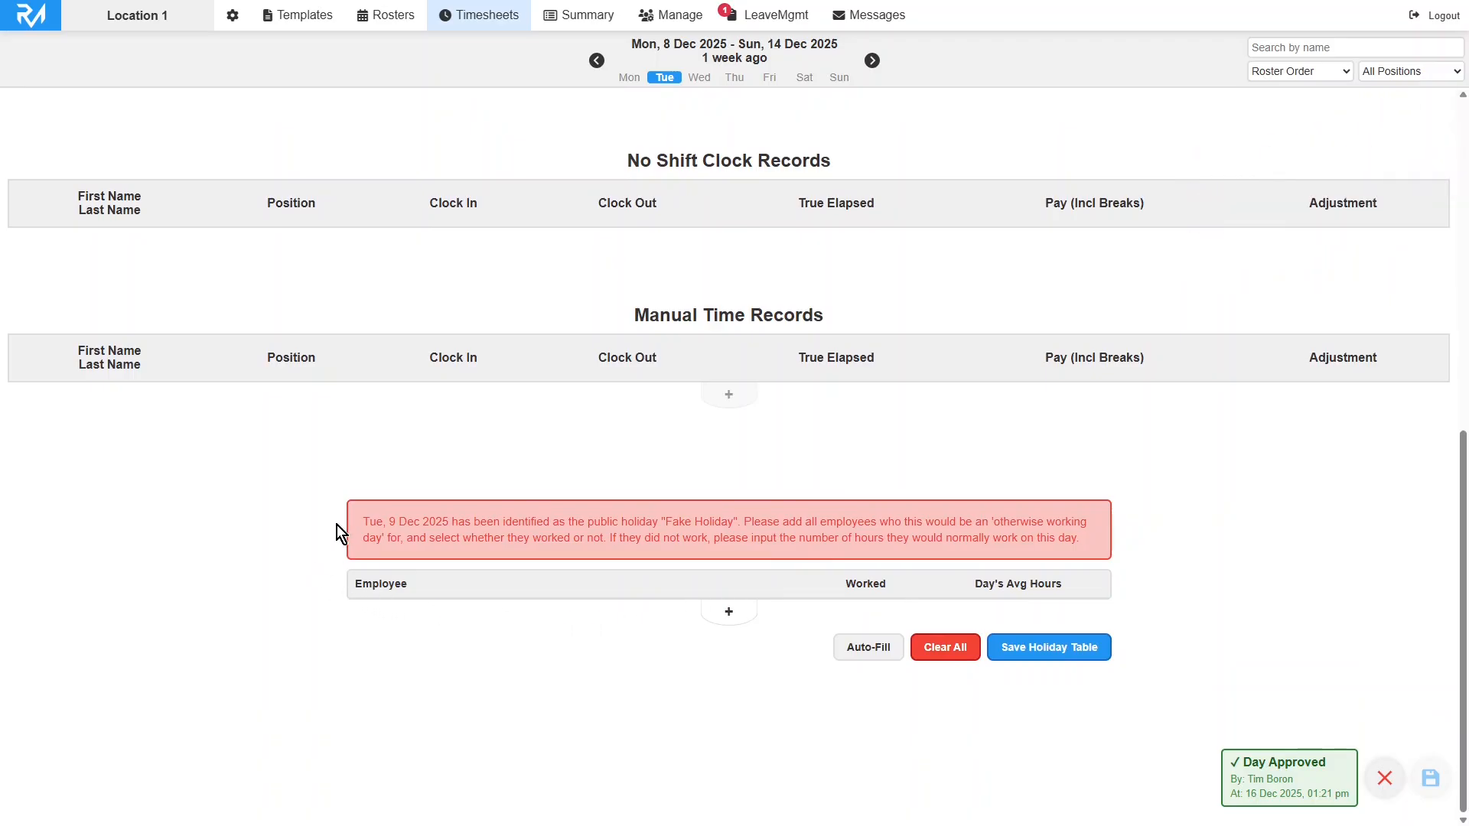
left_click_drag(360, 522, 741, 528)
left_click(746, 494)
left_click(738, 622)
left_click(736, 664)
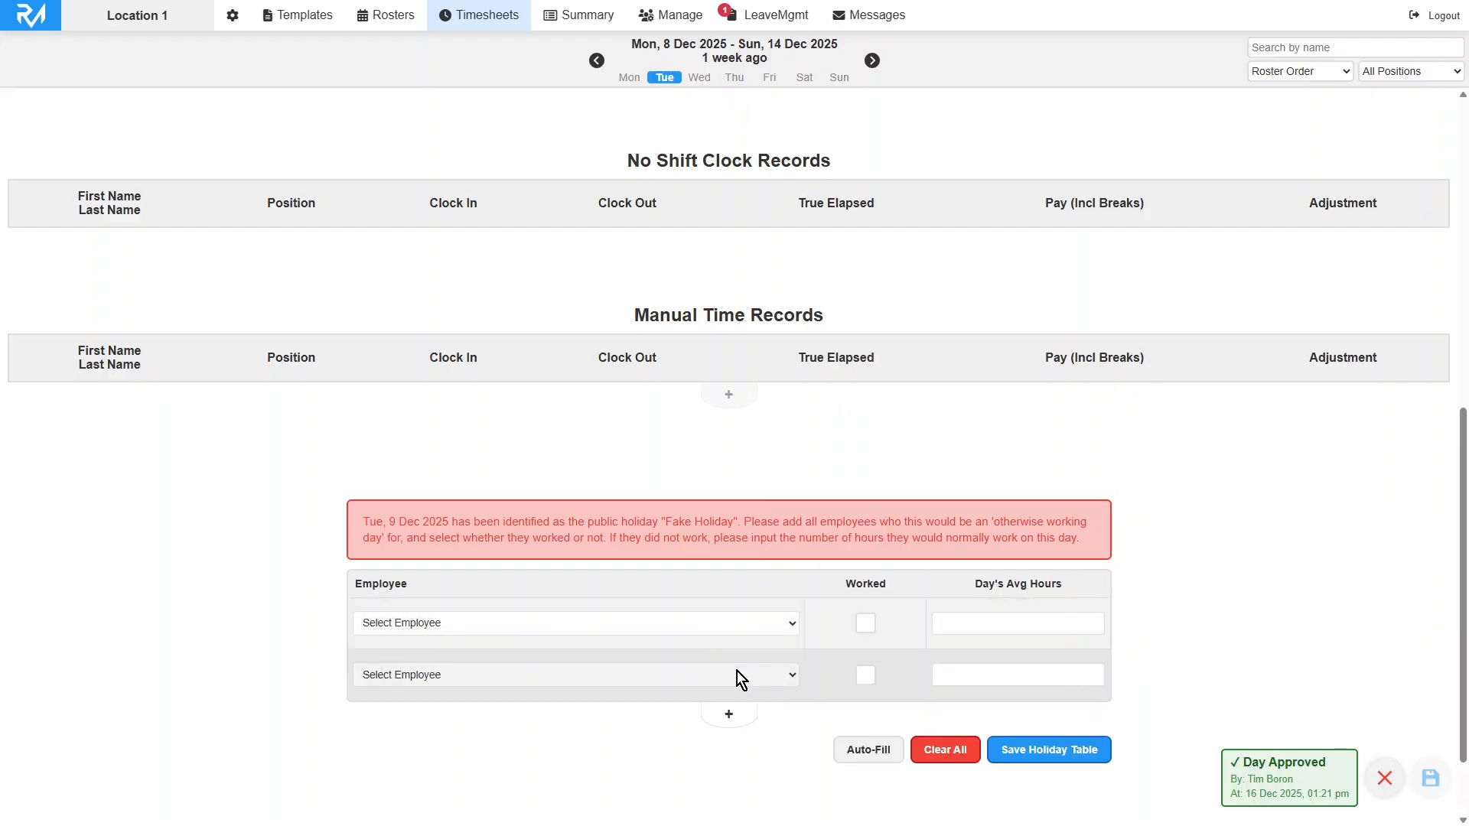
Step: Assign a different employee to each of the two holiday table rows, and add a third row with another employee
left_click(729, 629)
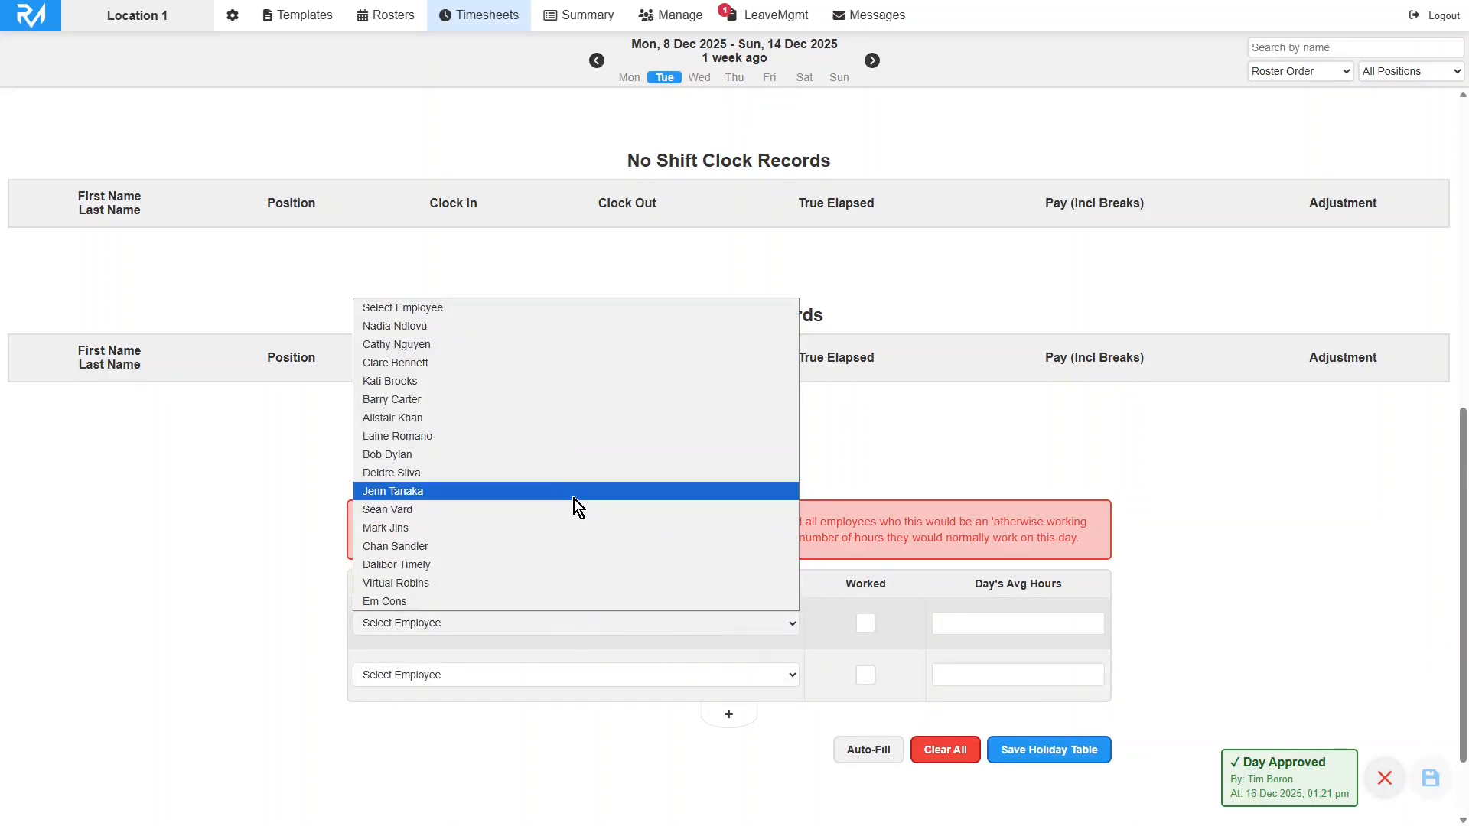
left_click(574, 498)
left_click(680, 676)
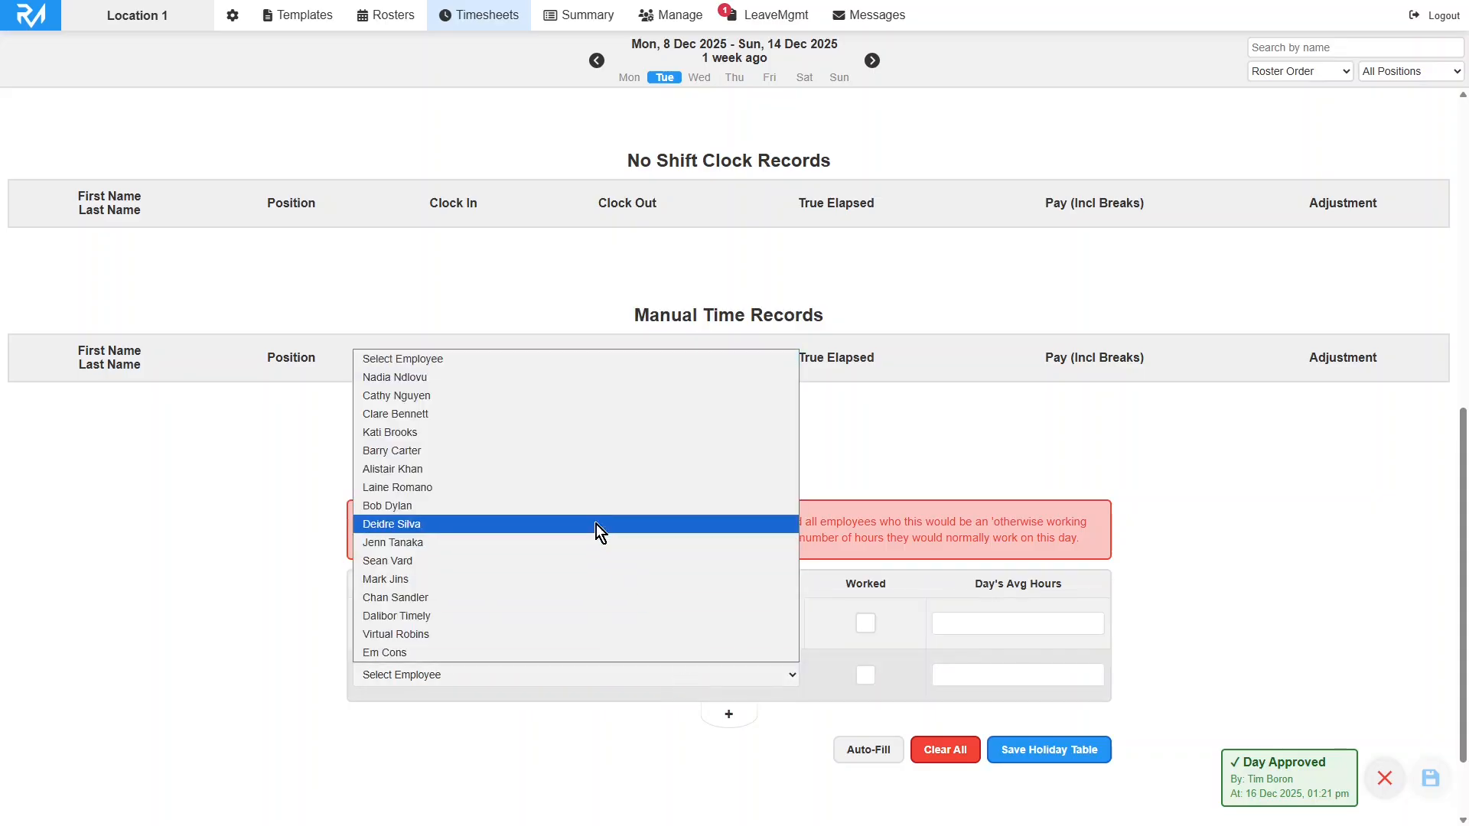
left_click(549, 416)
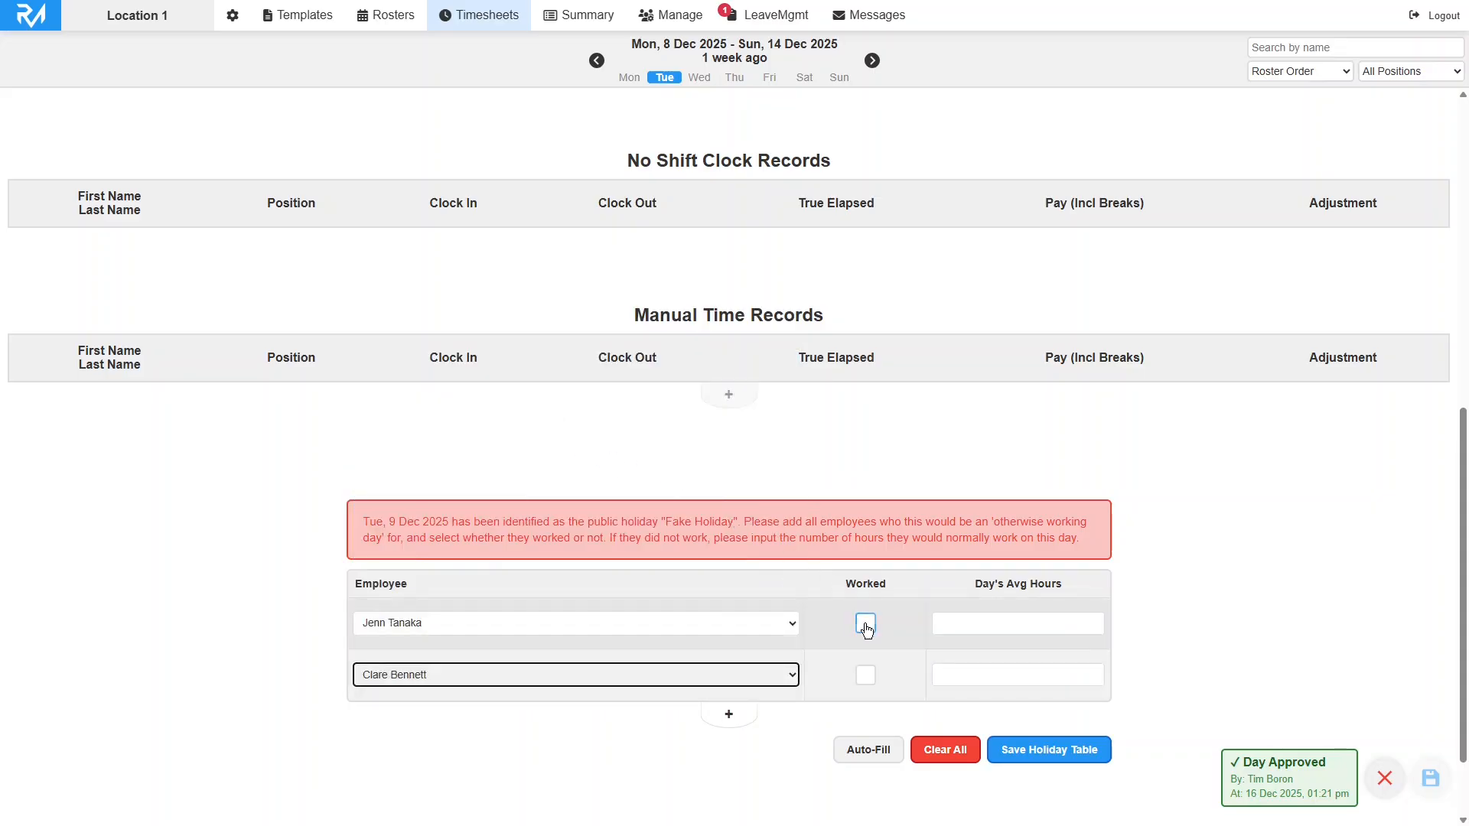
left_click(837, 685)
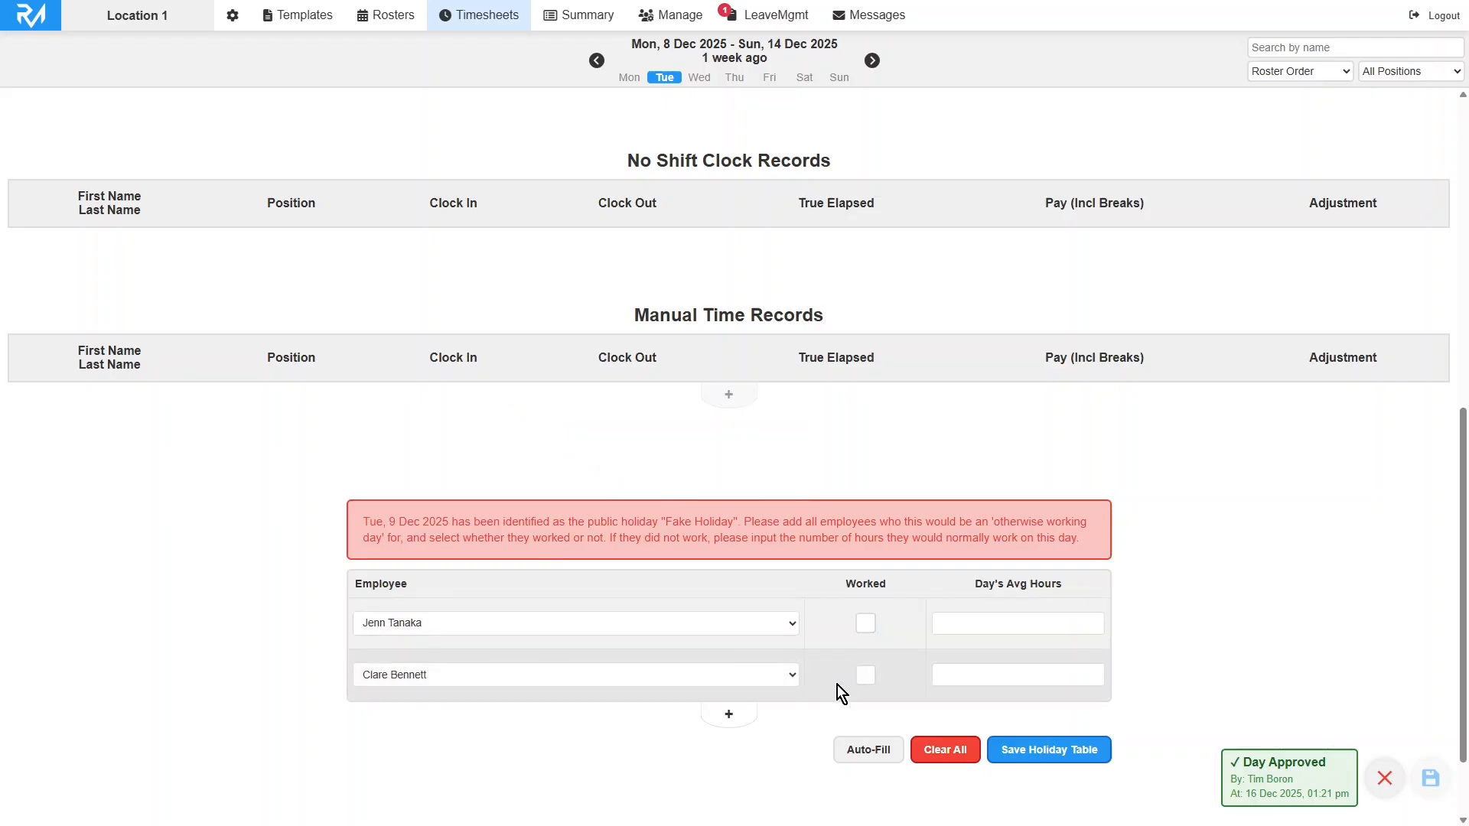
left_click(740, 719)
left_click(652, 730)
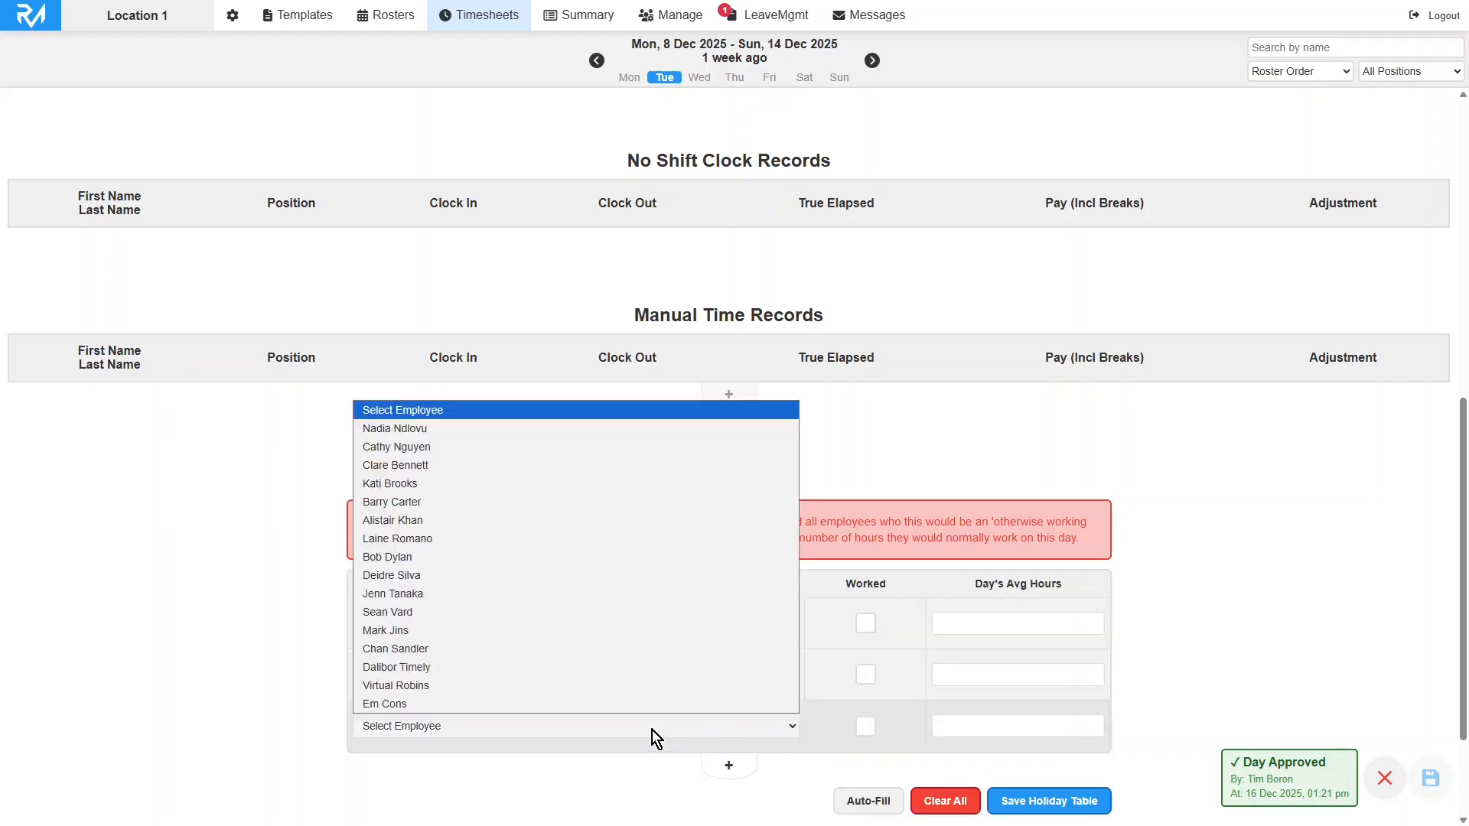
left_click(561, 690)
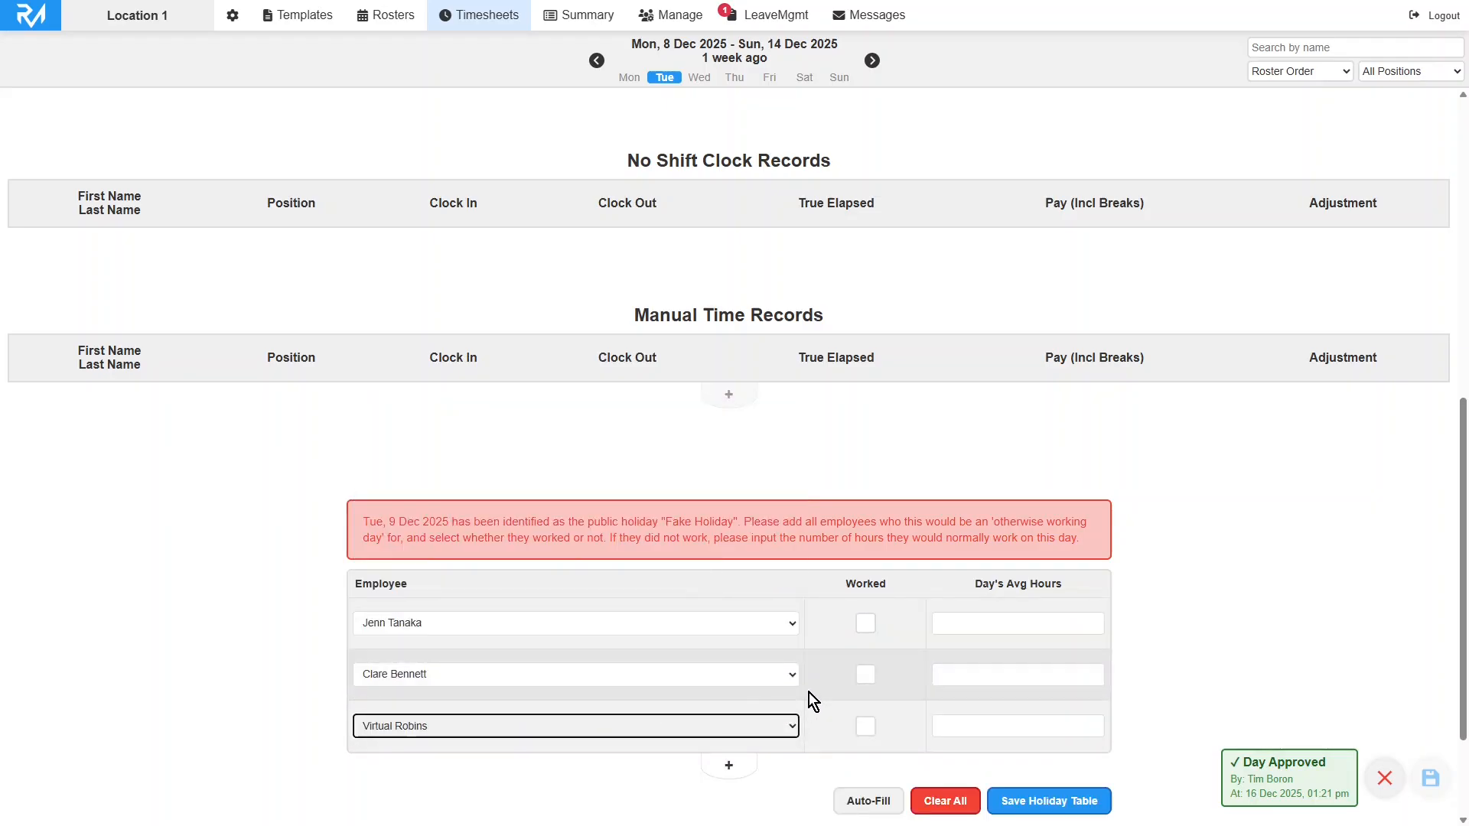
Step: Mark the first two employees in the holiday table as worked and set the third employee's average hours for the day to 8.5
left_click(862, 624)
left_click(866, 675)
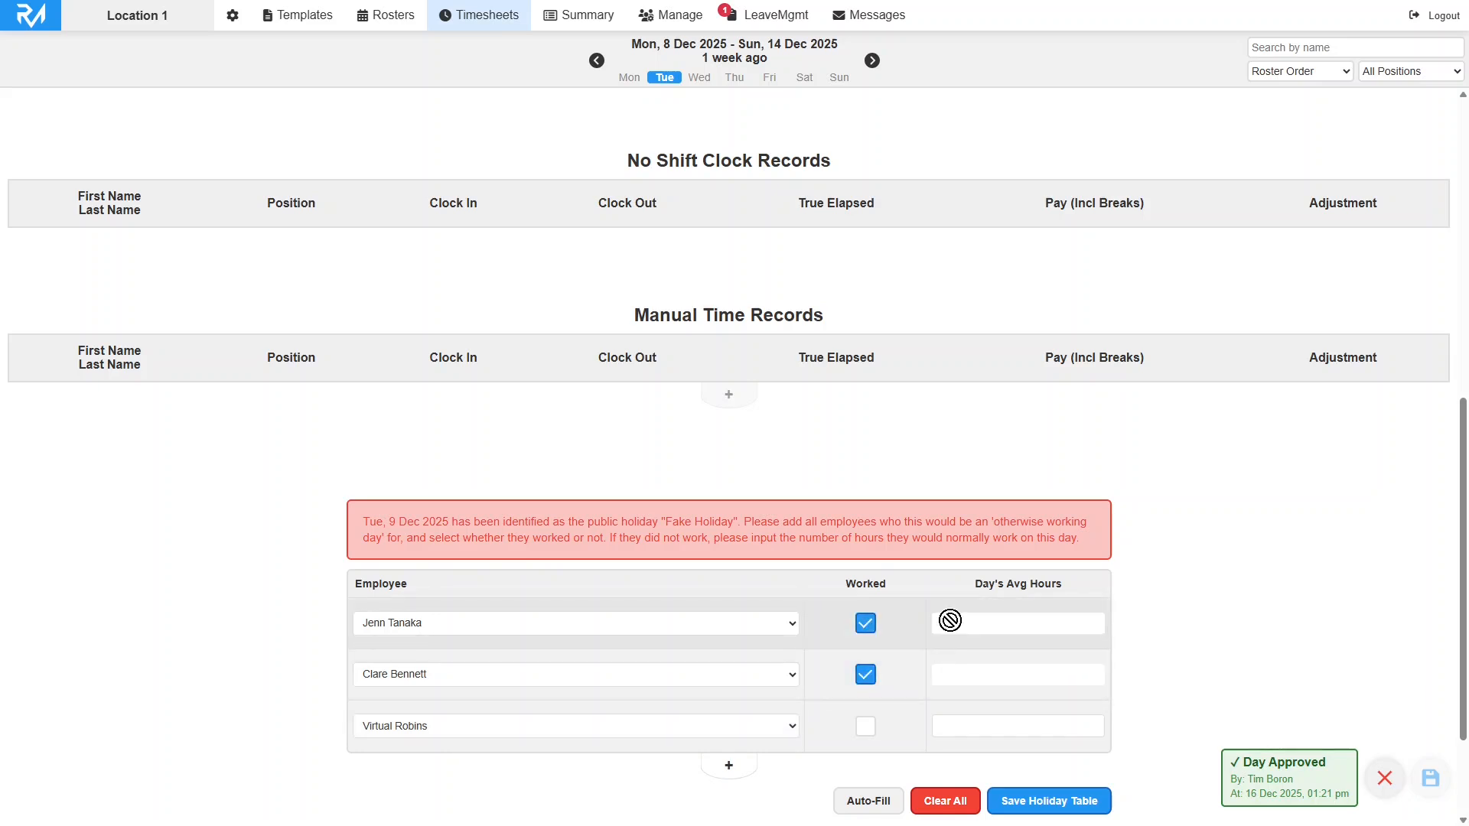
left_click(972, 726)
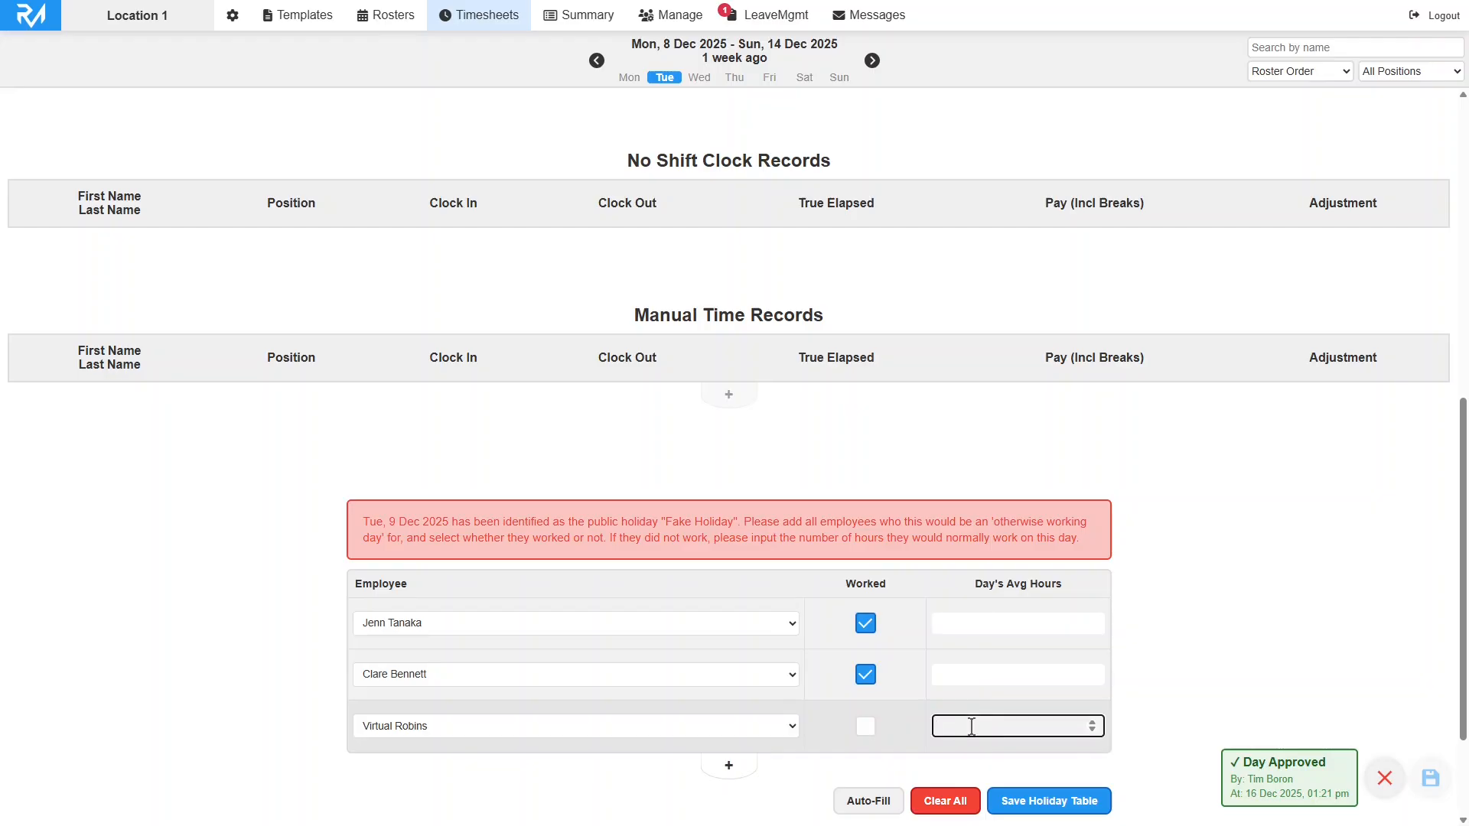
type("8.5")
left_click(819, 761)
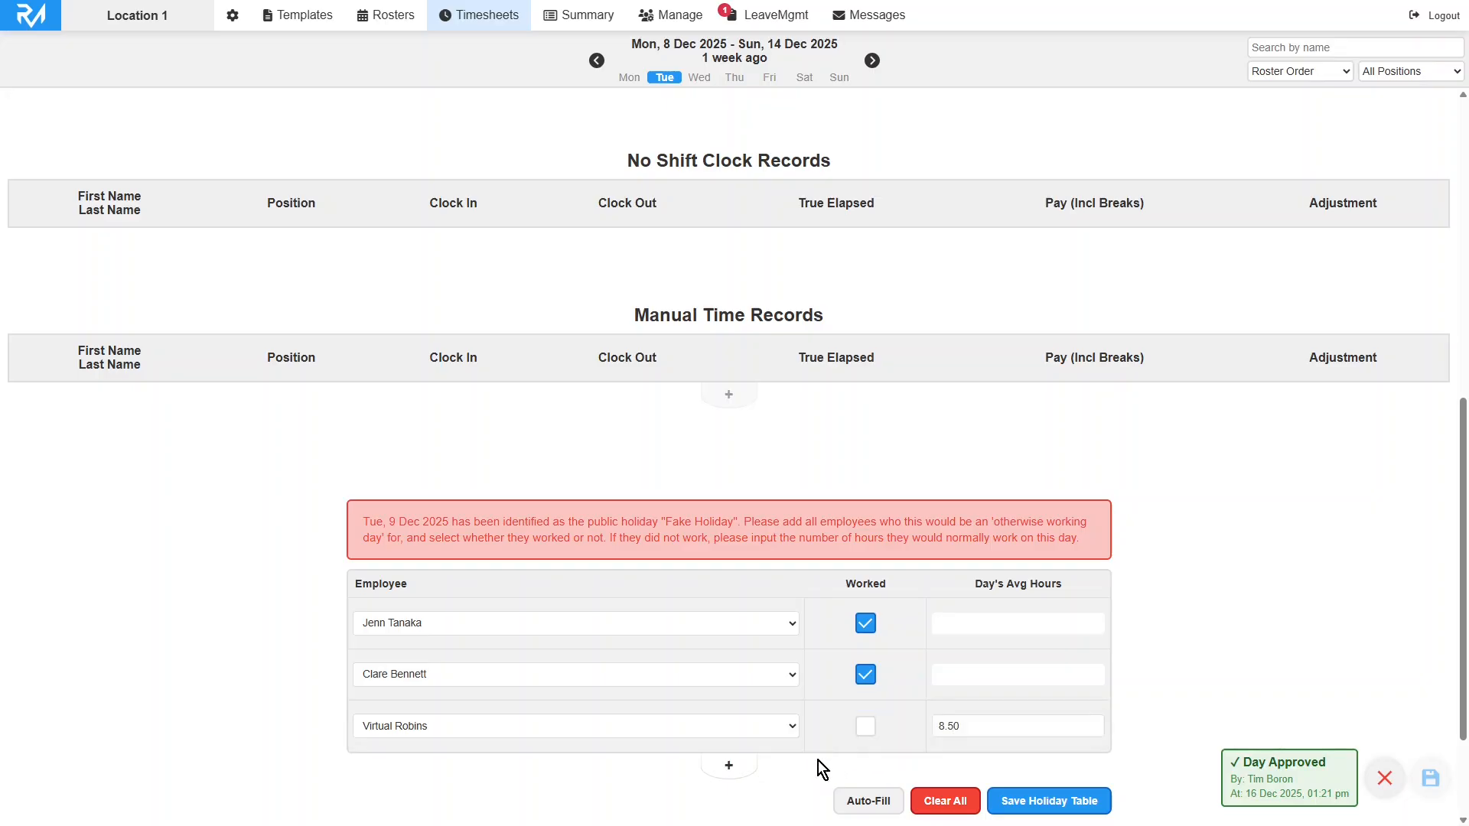
Step: Save the holiday table for "Fake Holiday" and check the hours entered for the employee who did not work
scroll(880, 760, "down", 1)
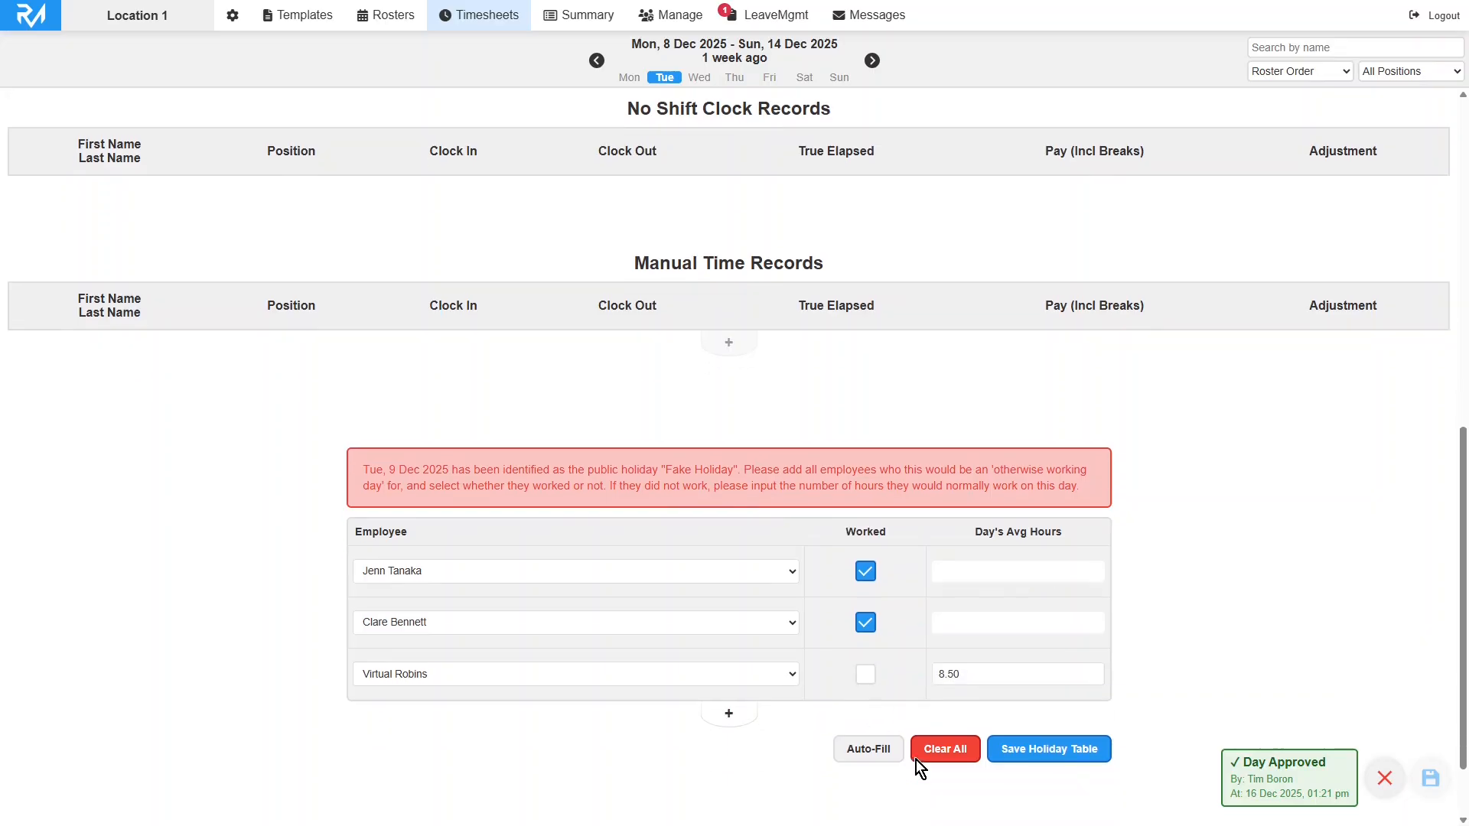
left_click(1039, 731)
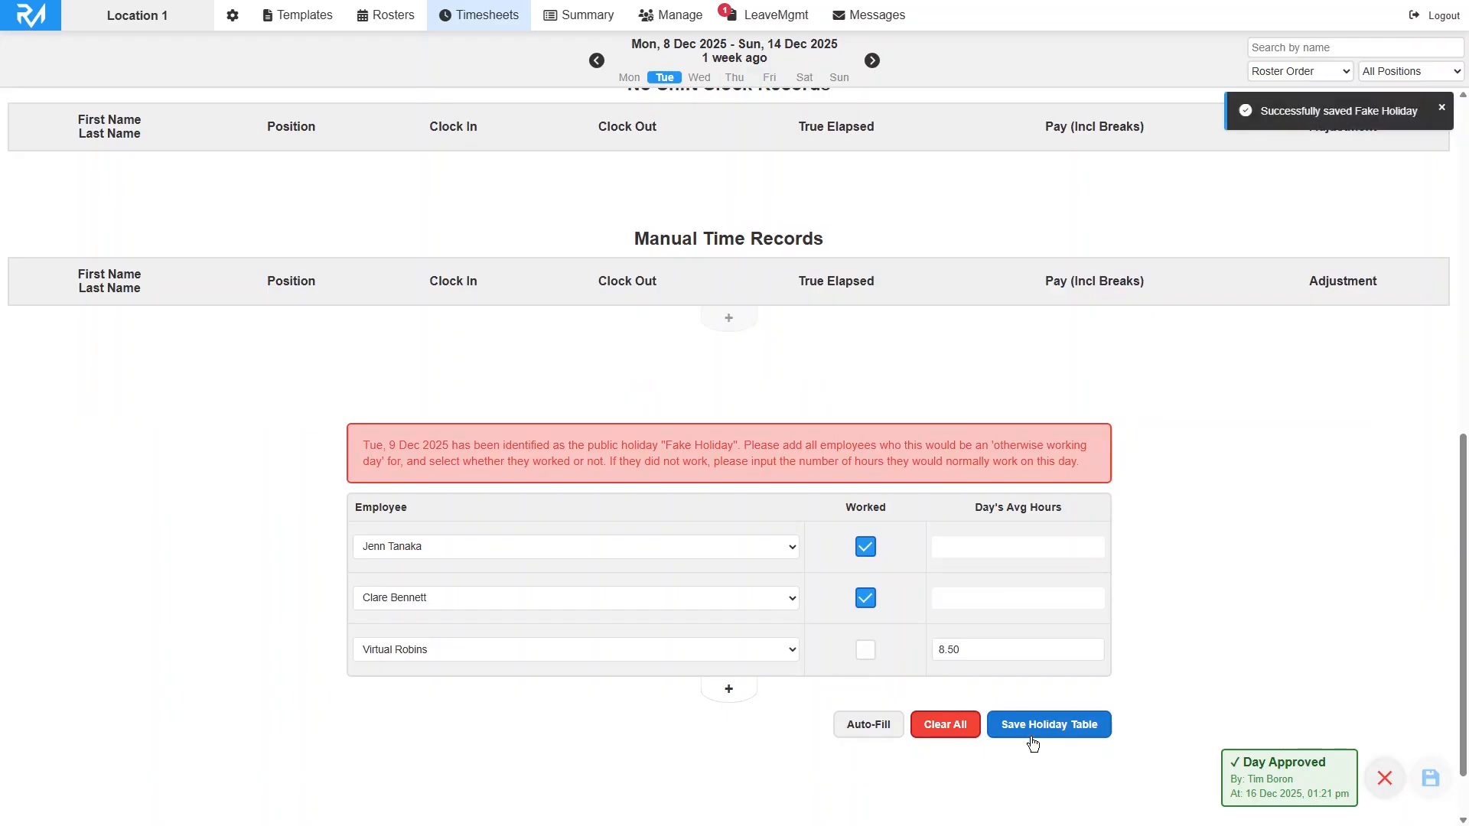
left_click_drag(982, 651, 933, 651)
left_click(1140, 644)
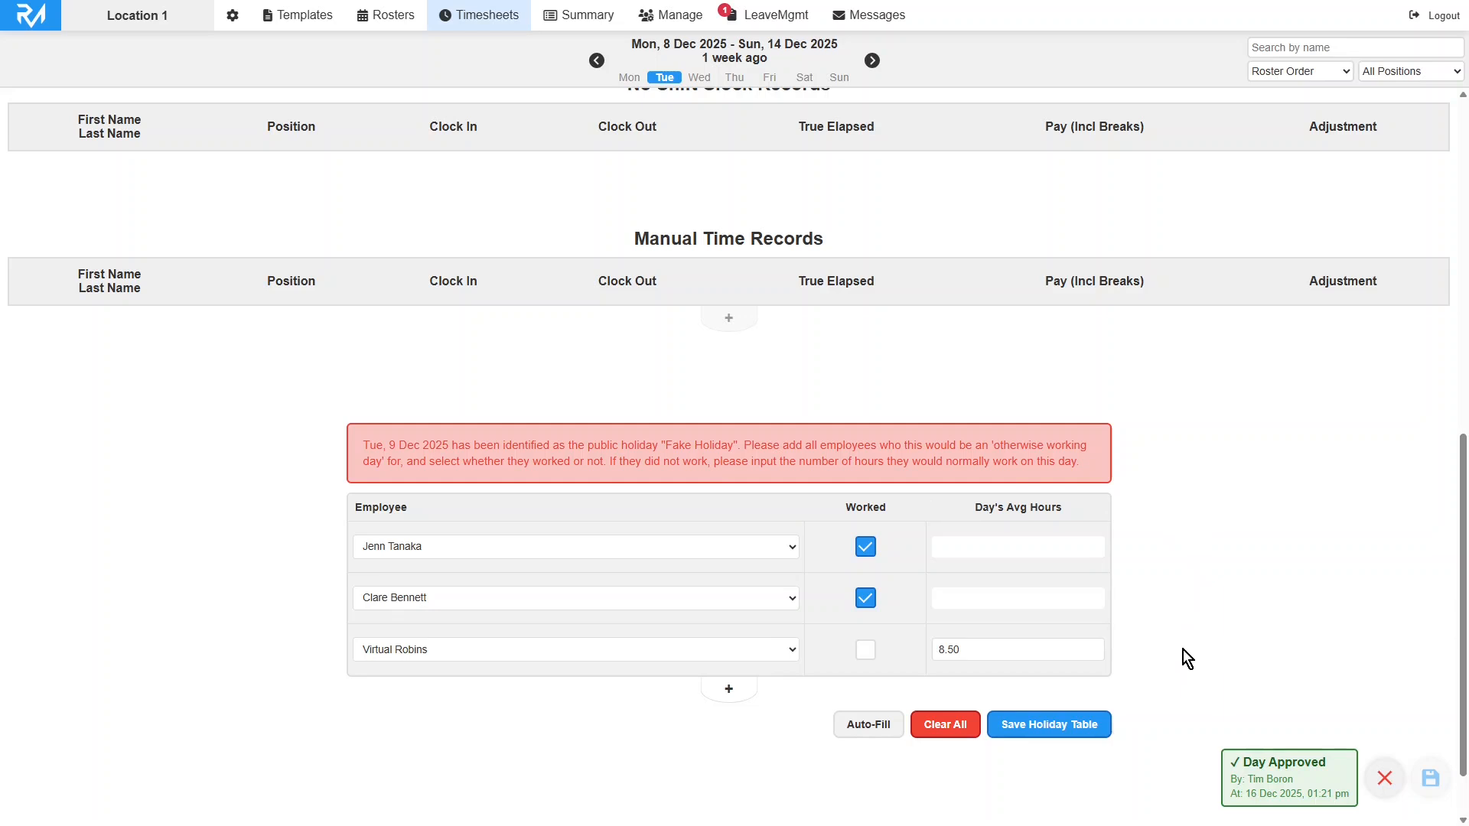
Step: Delete the third and second employee rows from the holiday table individually, and clear all remaining rows
right_click(828, 655)
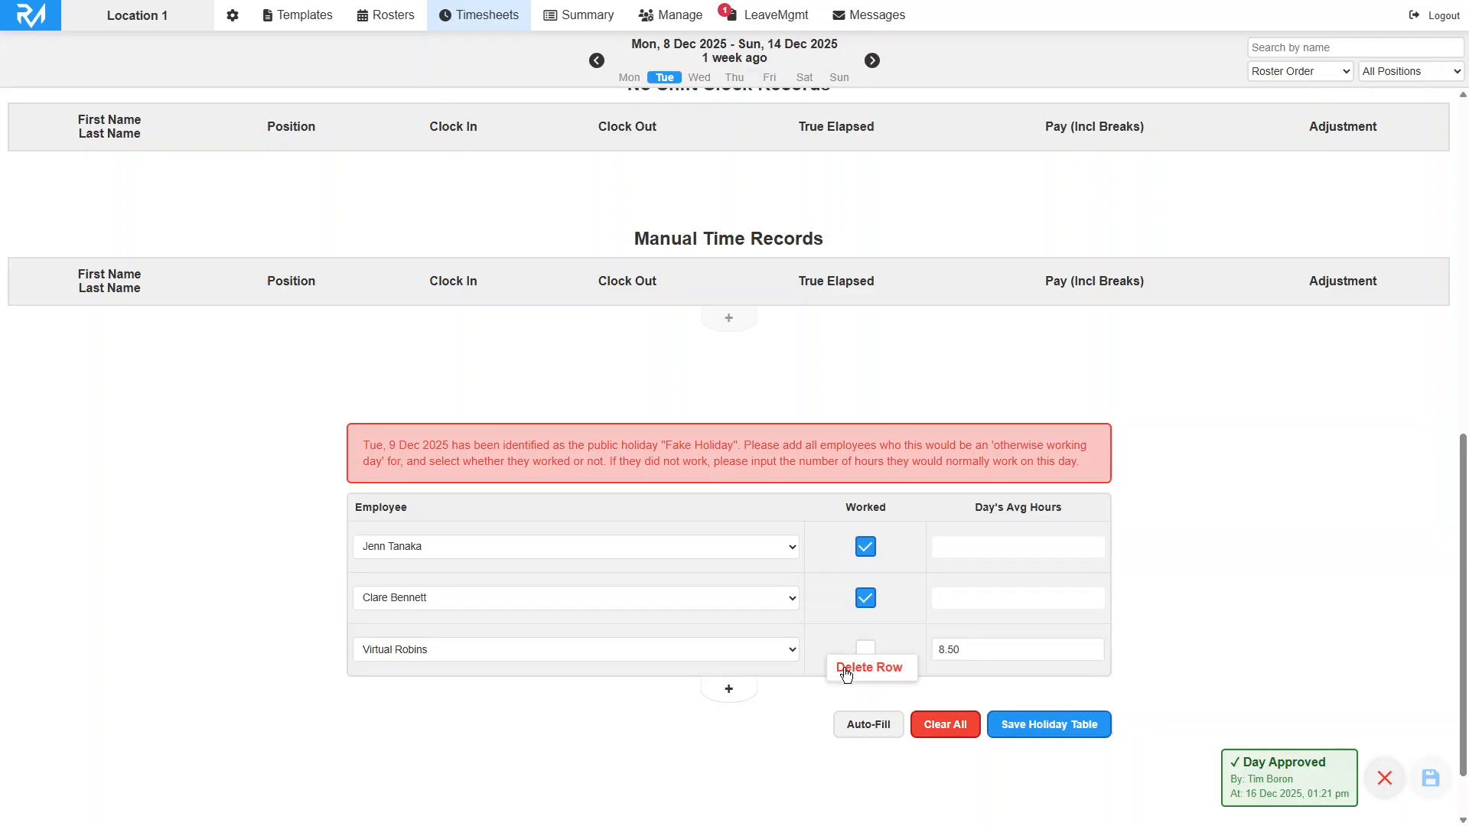
left_click(846, 669)
right_click(833, 615)
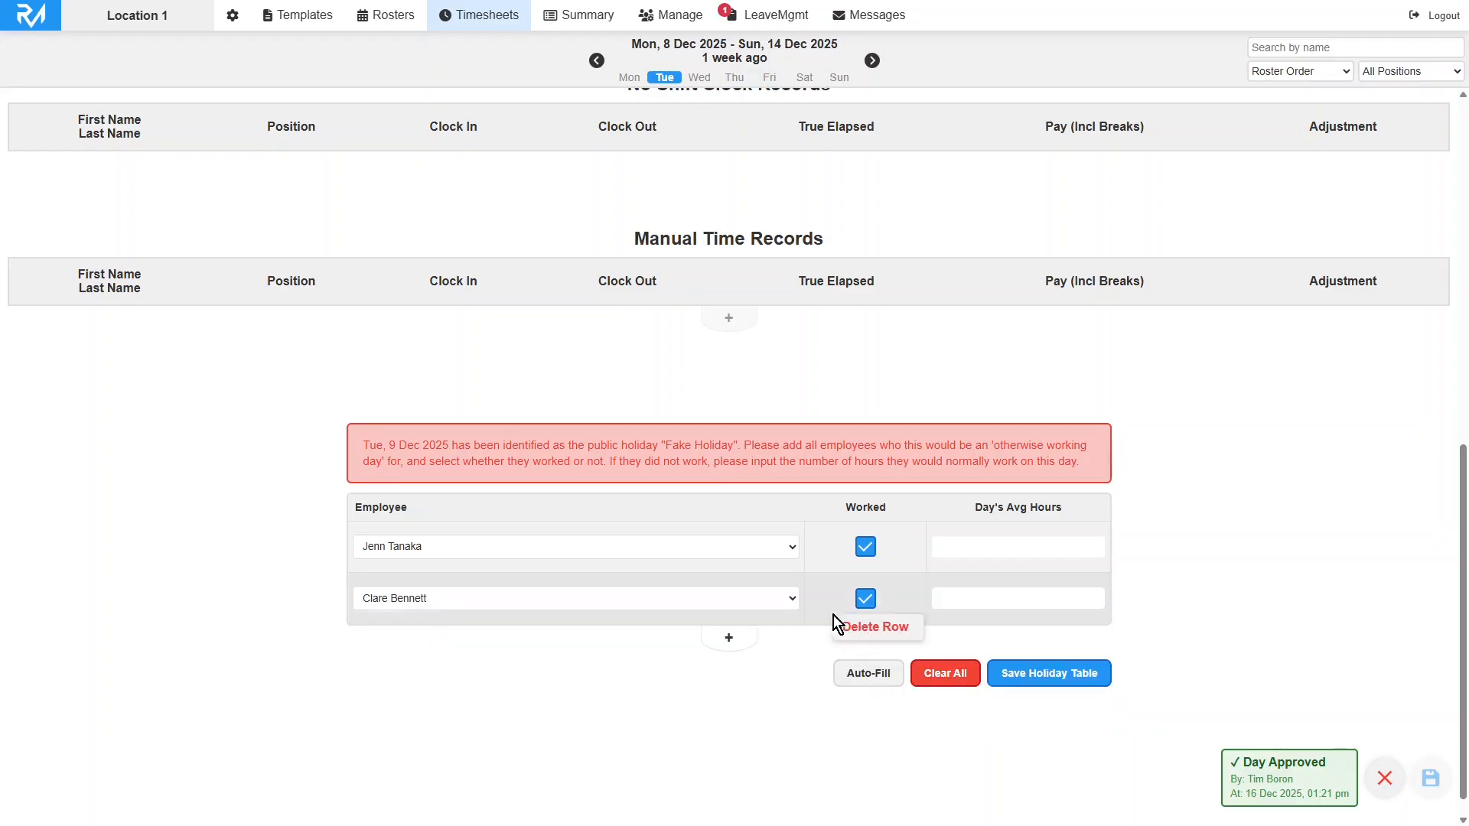
left_click(854, 632)
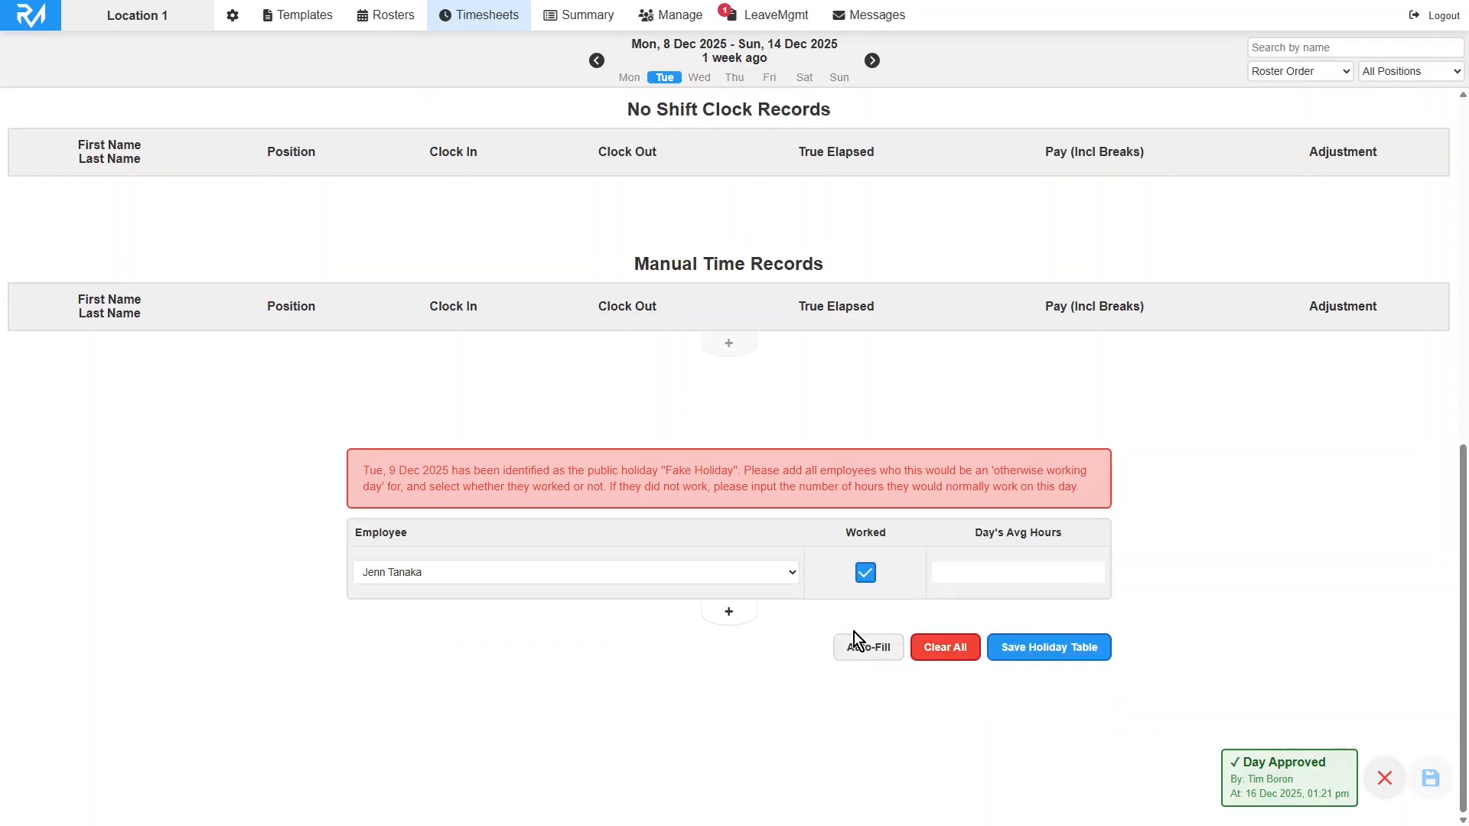
left_click(945, 648)
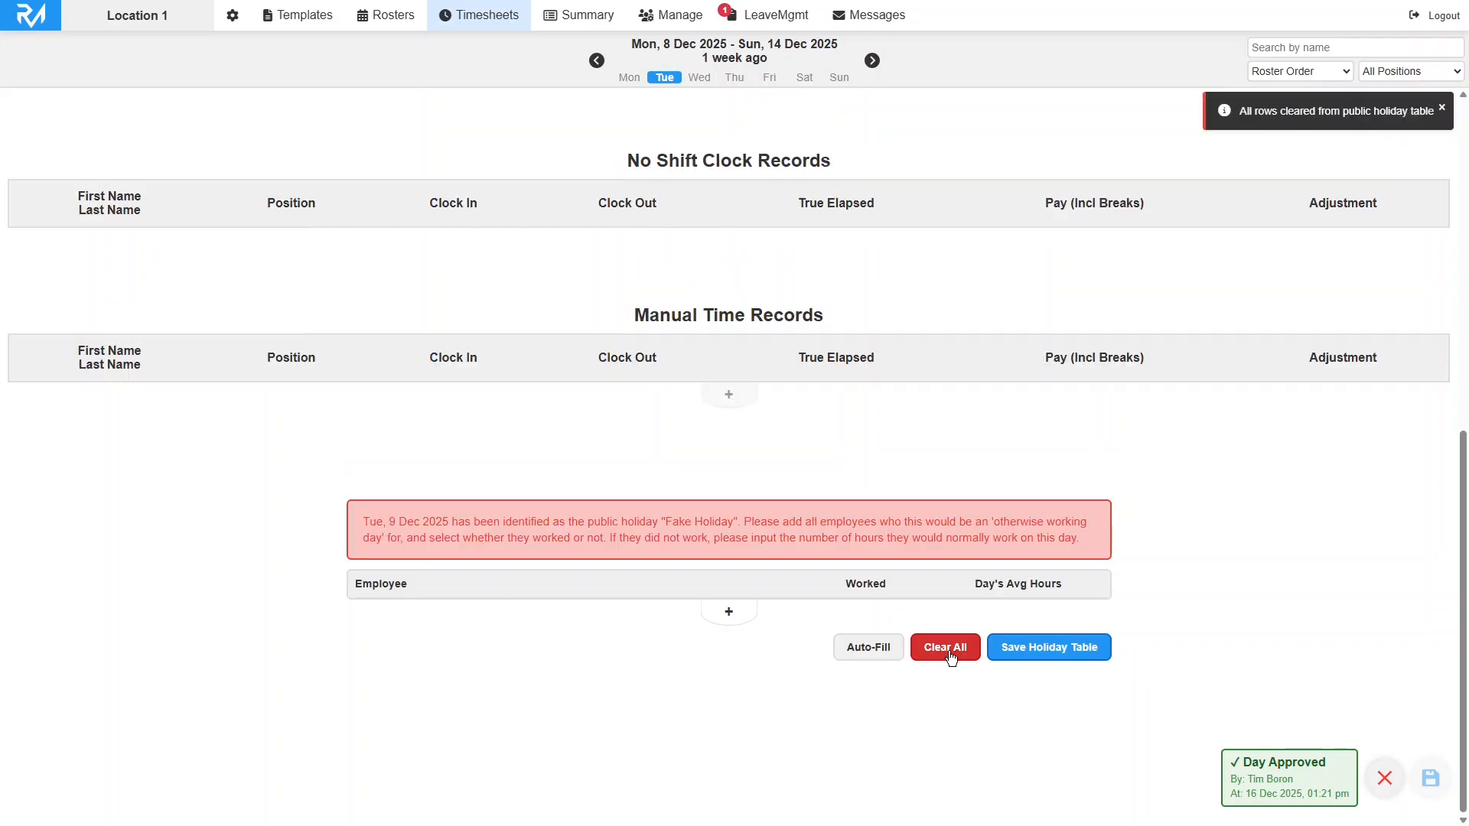
left_click(1023, 659)
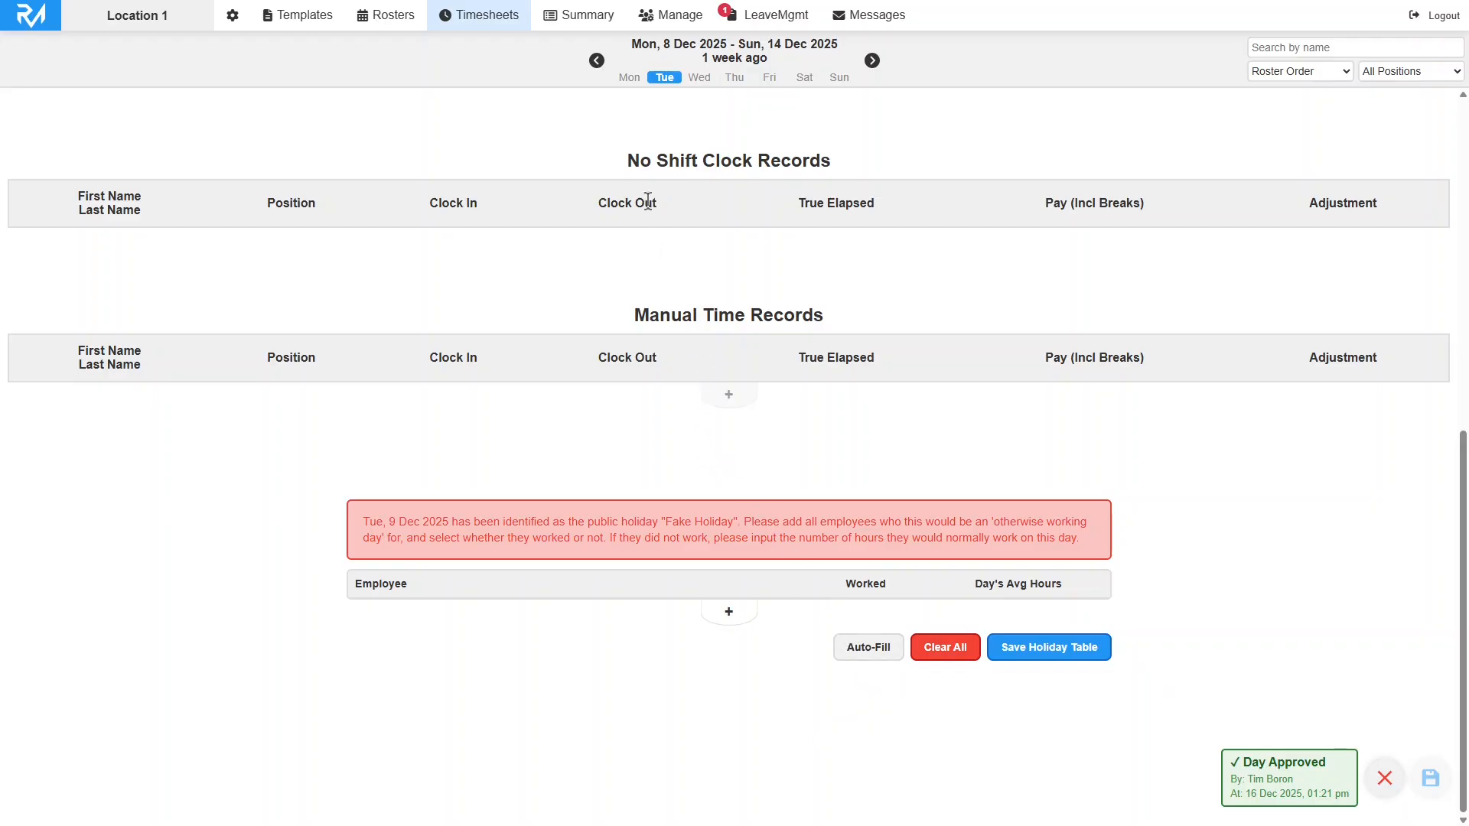
Step: Open the regular work days settings of the employee with the Admin role in the employee management area
left_click(664, 19)
left_click(699, 461)
left_click(154, 582)
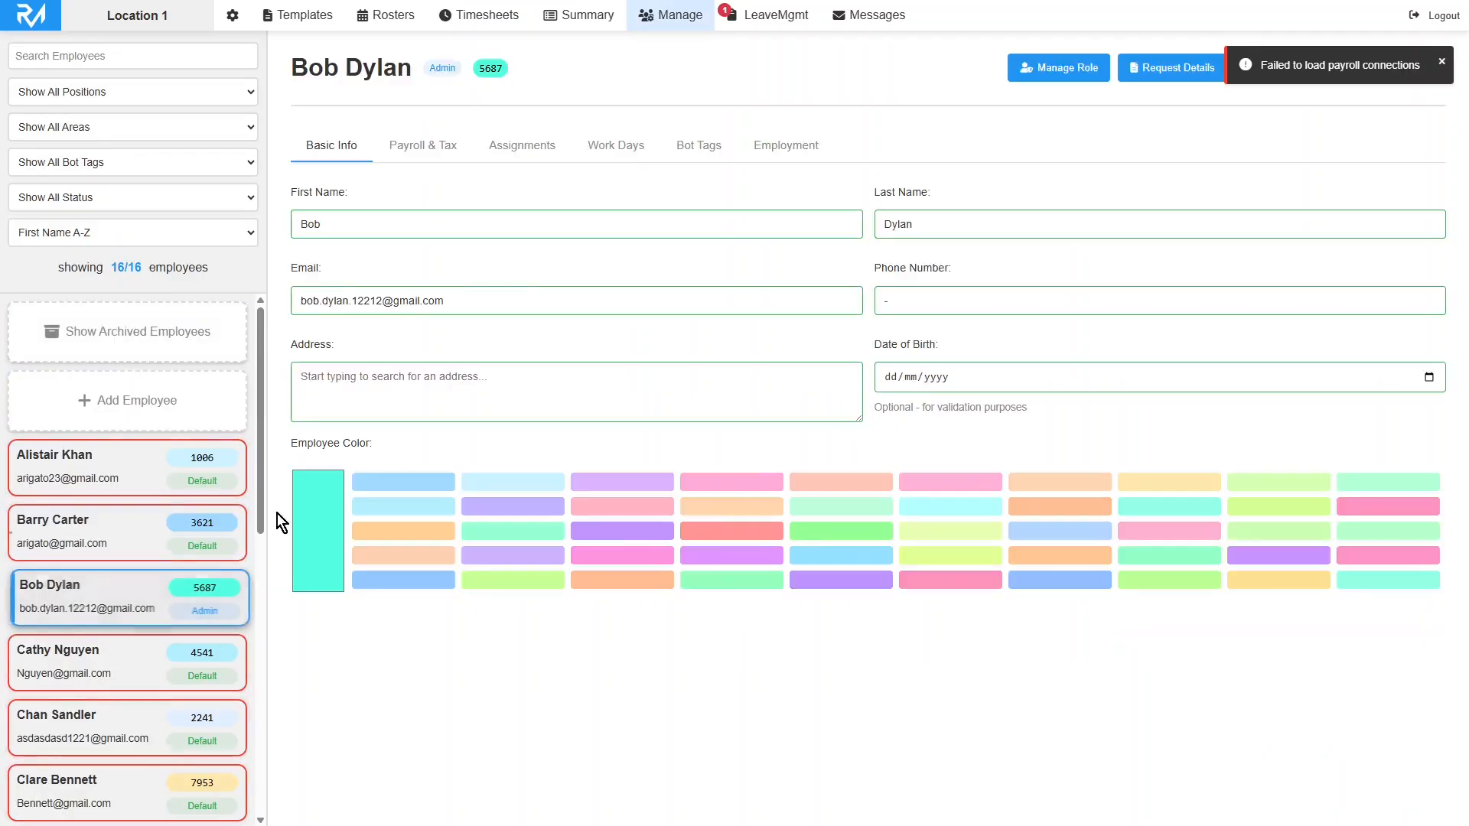
left_click(630, 159)
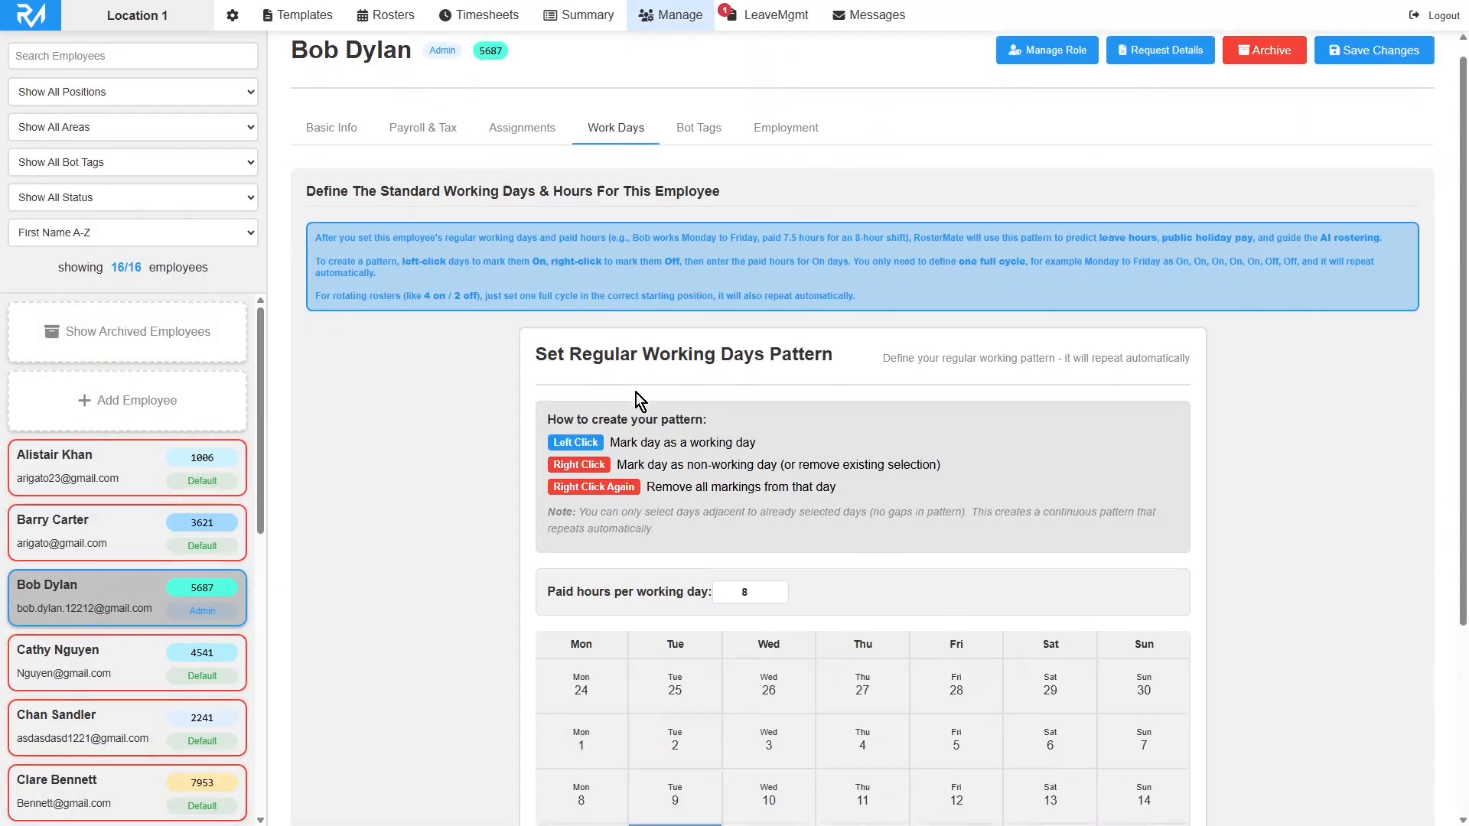
Step: Mark Tuesday 25, Wednesday 26 and Thursday 27 as working days with 8 paid hours in the employee's regular working days pattern
scroll(642, 395, "down", 3)
left_click(675, 476)
left_click(769, 476)
left_click(862, 490)
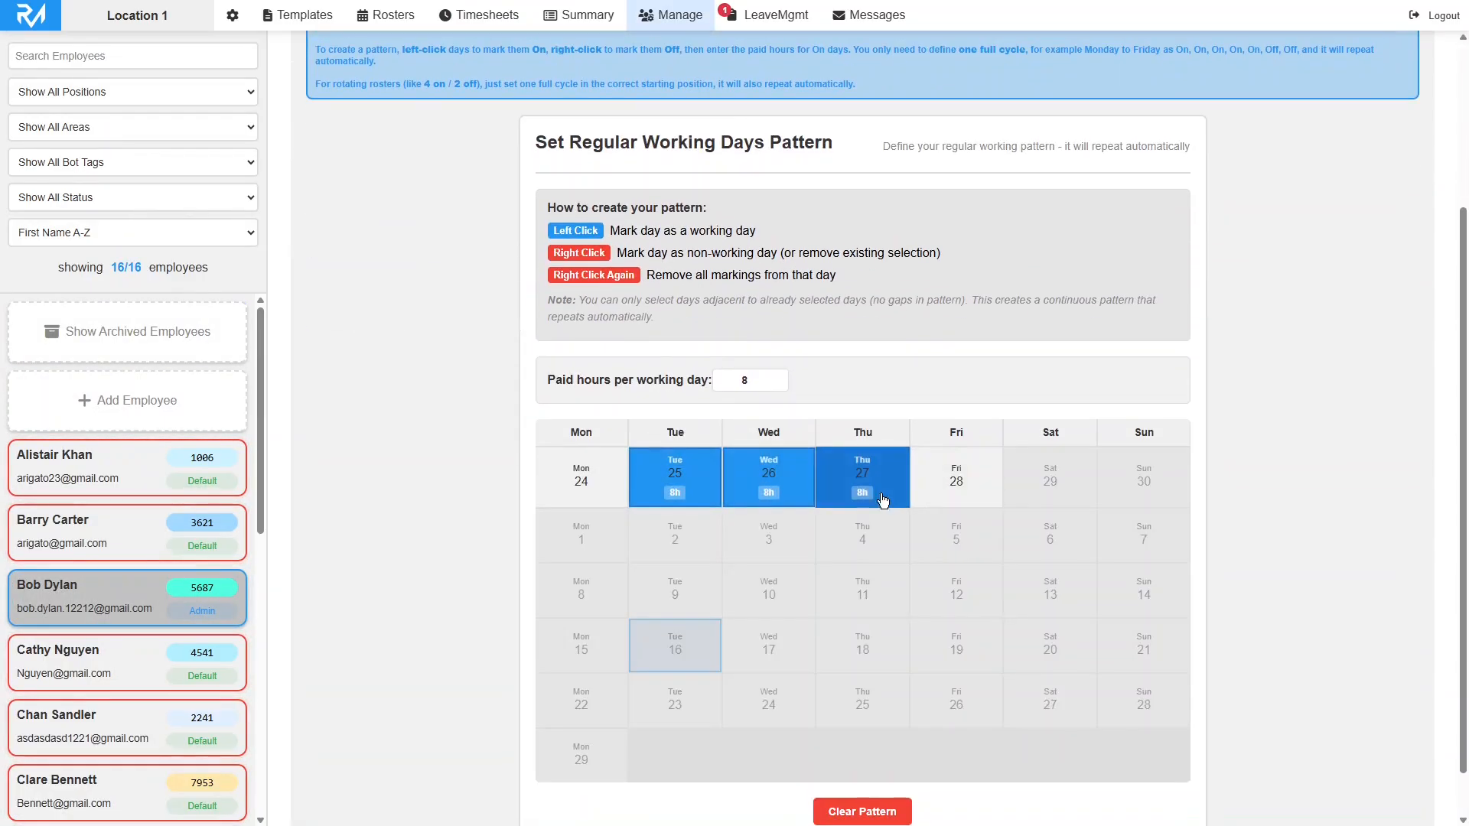
scroll(878, 538, "down", 1)
scroll(879, 545, "up", 2)
scroll(878, 550, "up", 2)
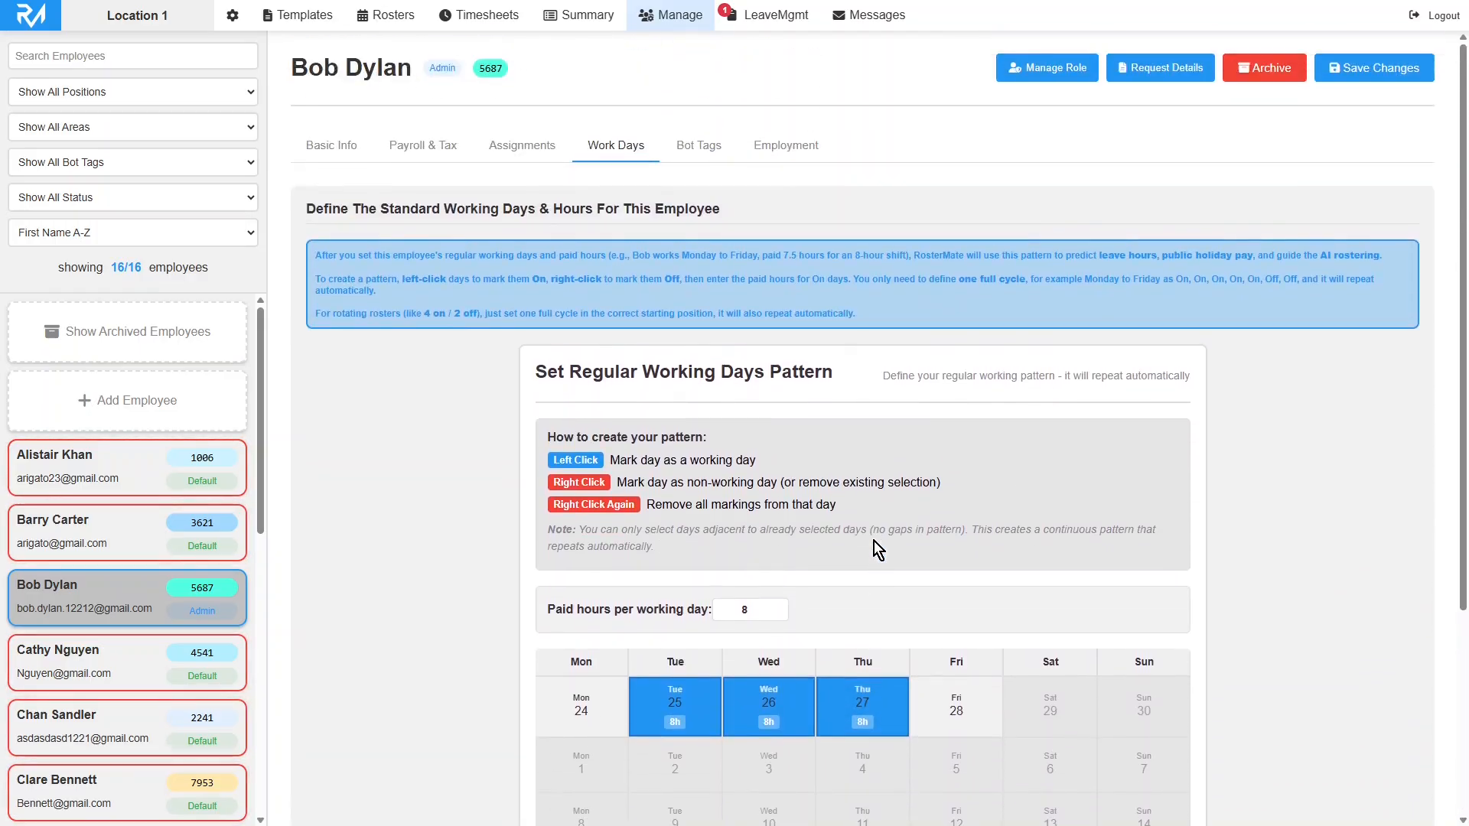
Step: Open the pending sick leave request dated 29/10/2025 in leave management and examine its working days and hours section
left_click(752, 23)
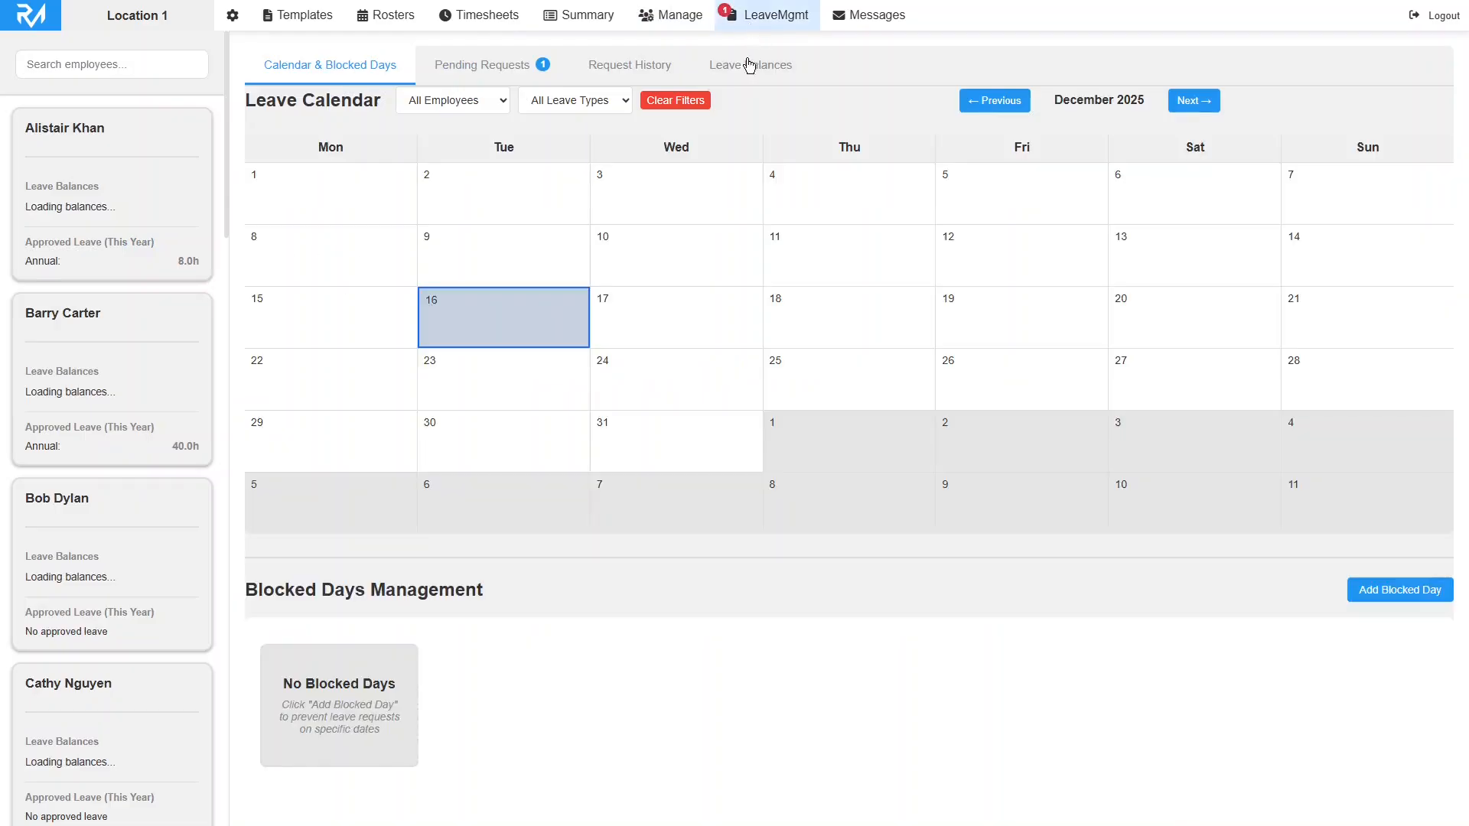
left_click(499, 65)
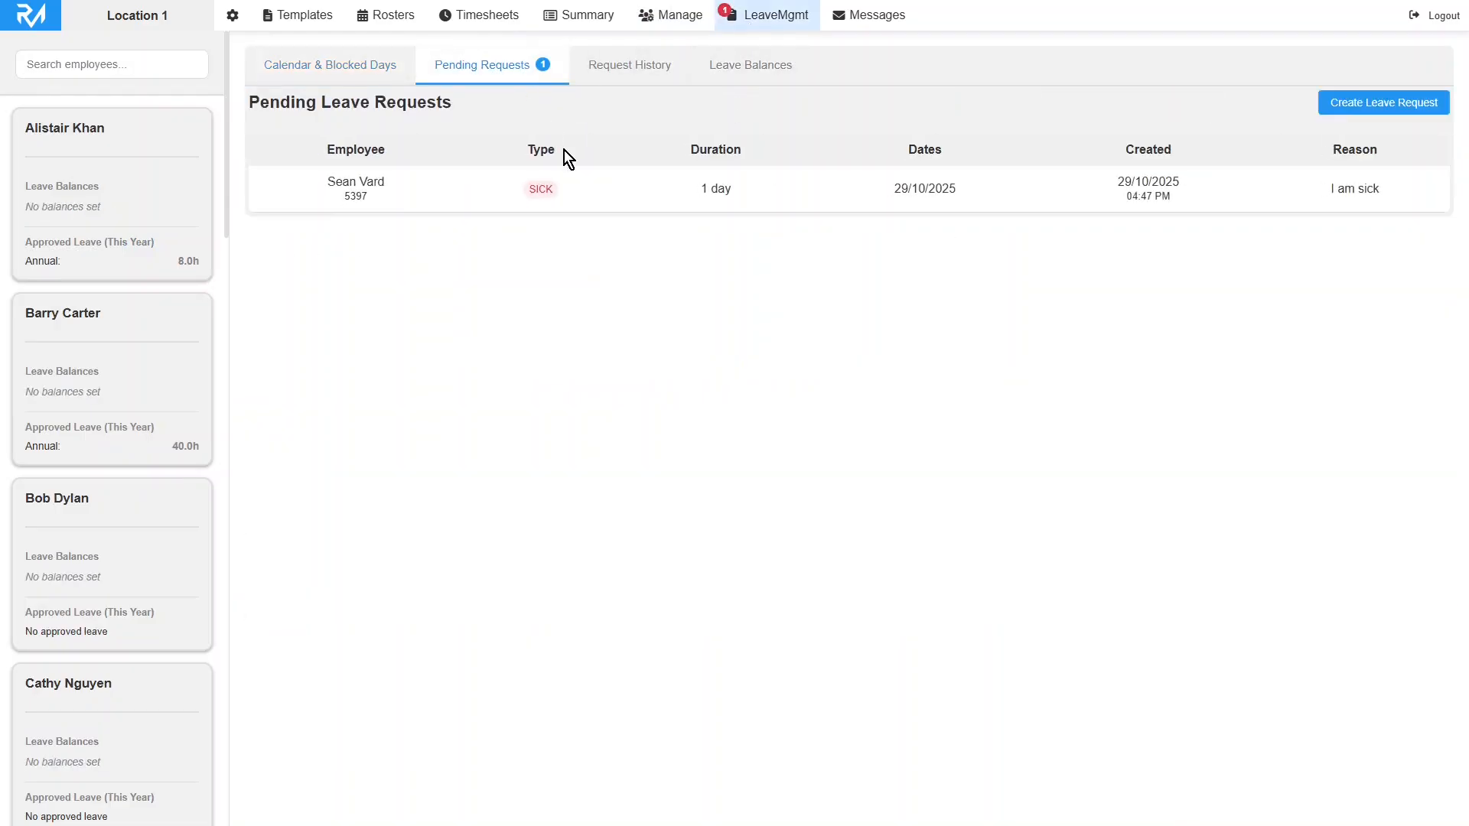
left_click(584, 188)
scroll(616, 382, "down", 4)
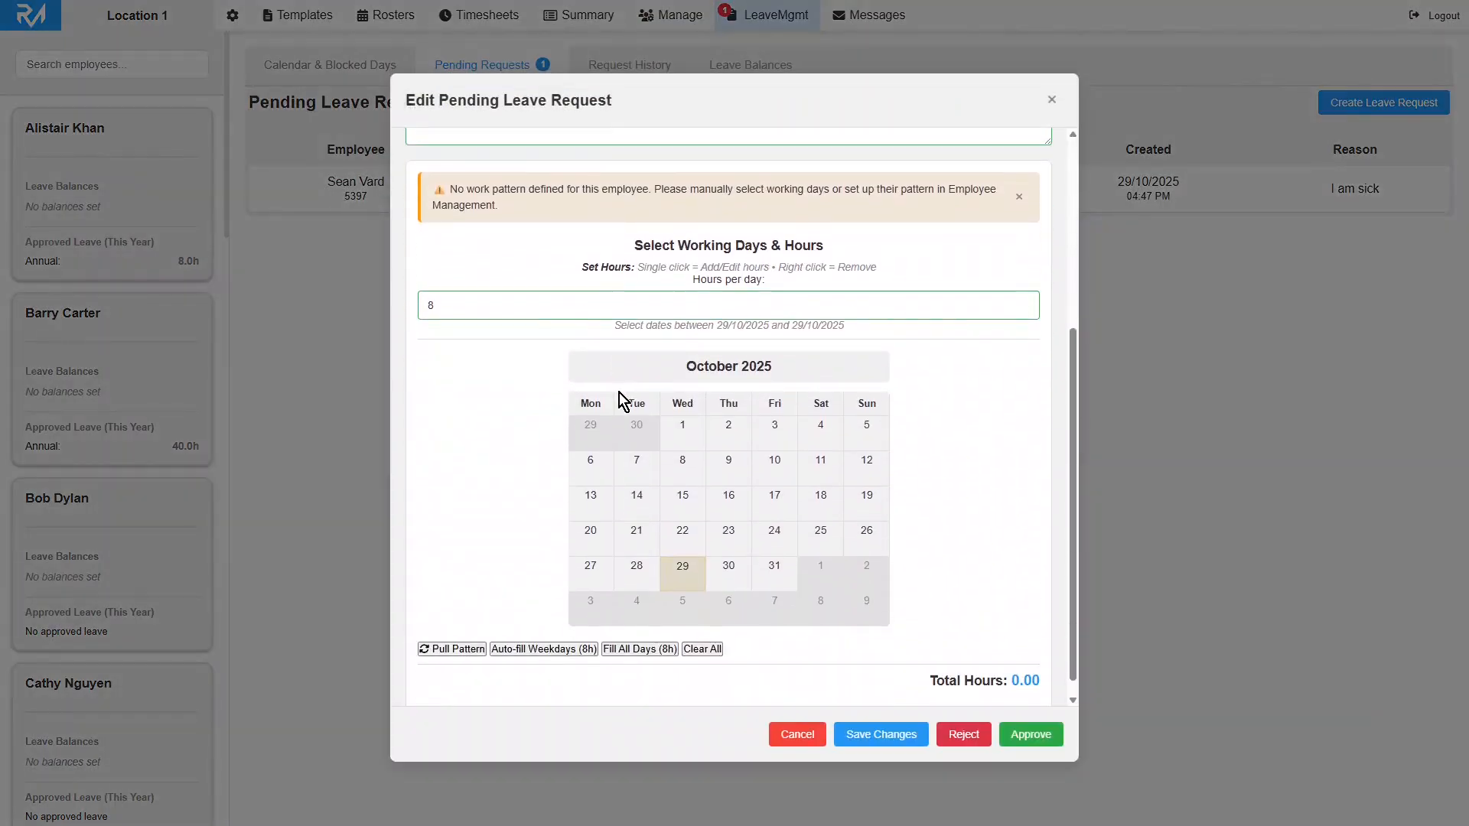